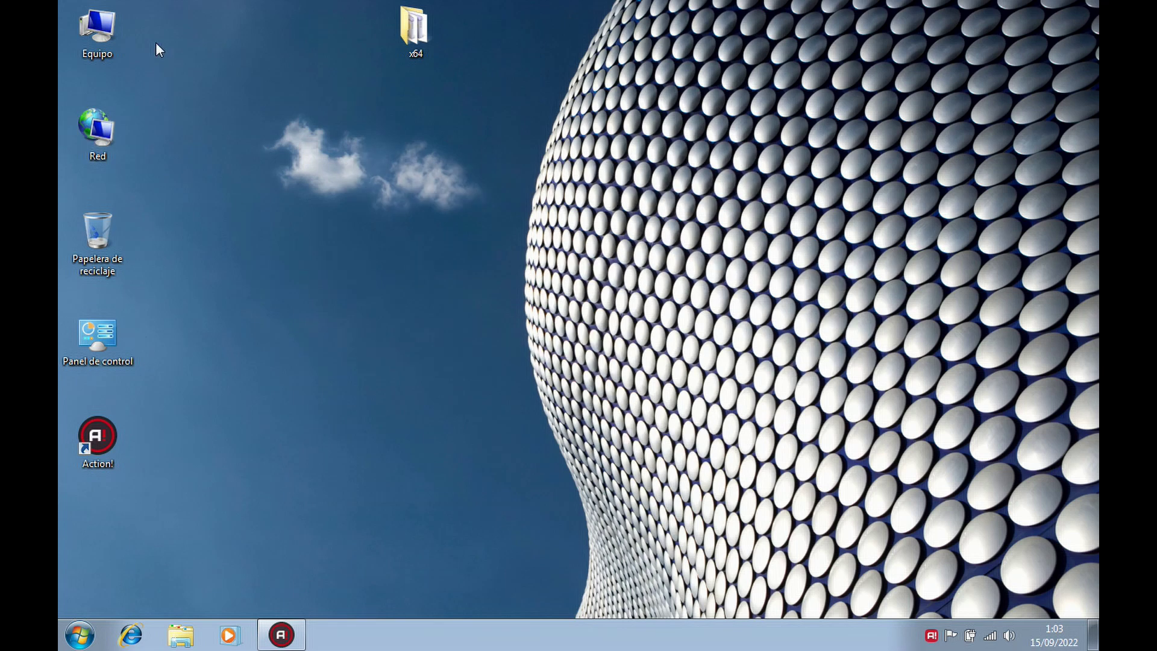
Examine the computer's basic system information for the Windows edition, service pack and system type.
right_click(109, 24)
left_click(210, 180)
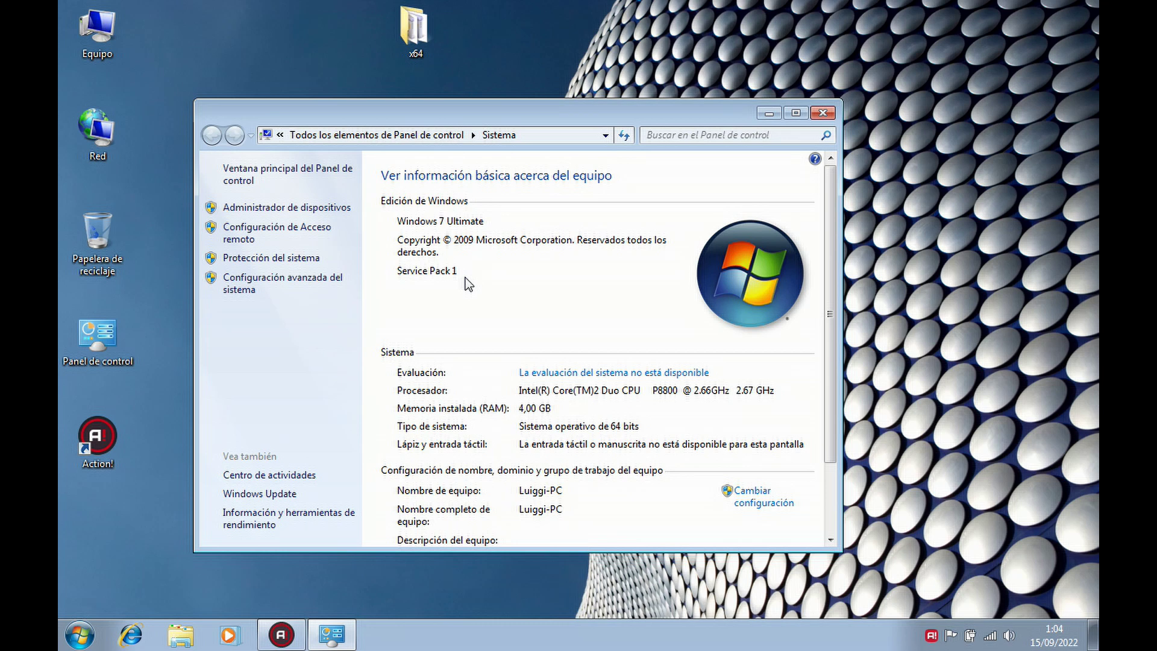
left_click_drag(422, 115, 386, 135)
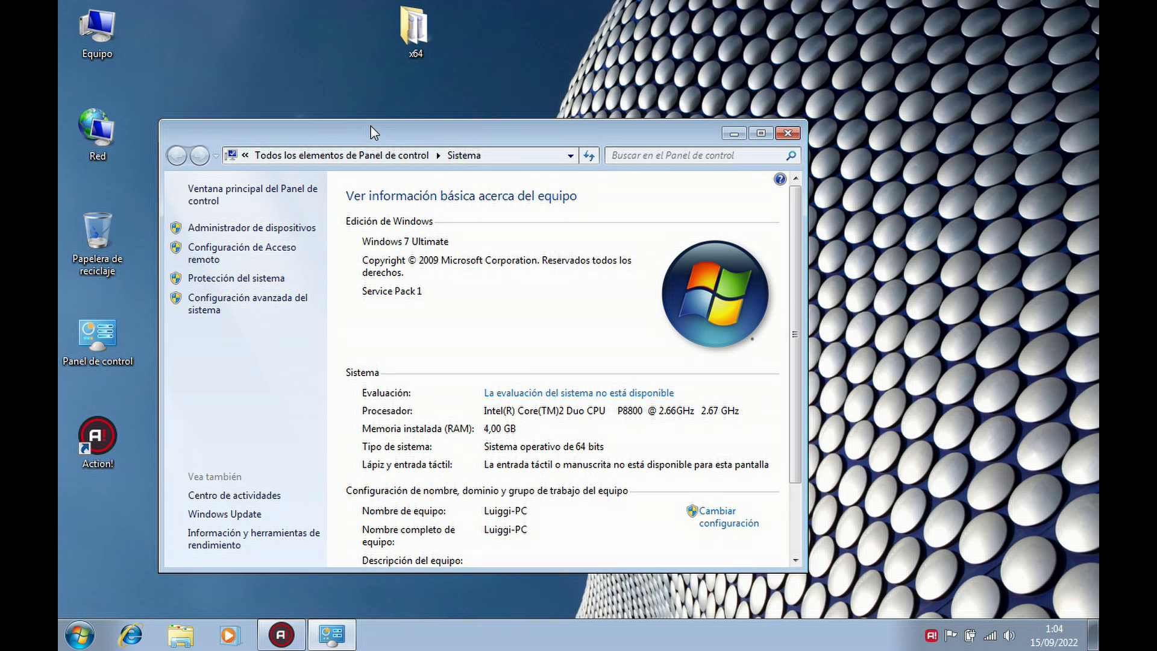
left_click(787, 132)
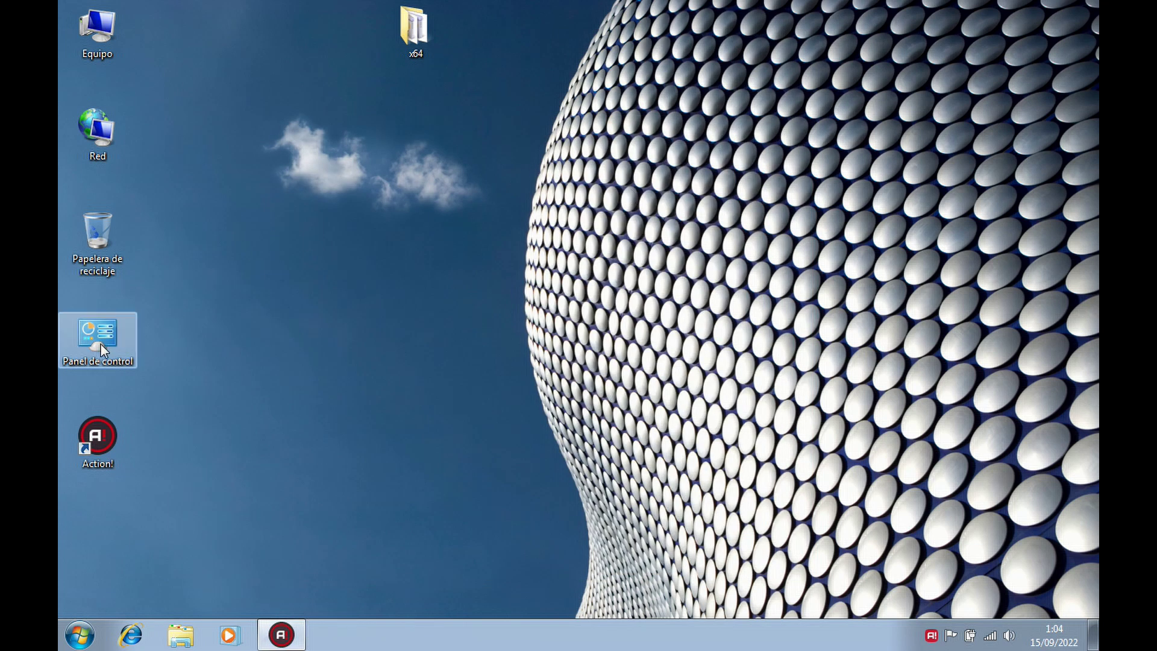
Go to Windows Update in the Control Panel, run a search for new updates, and close the window.
double_click(103, 350)
scroll(498, 413, "down", 4)
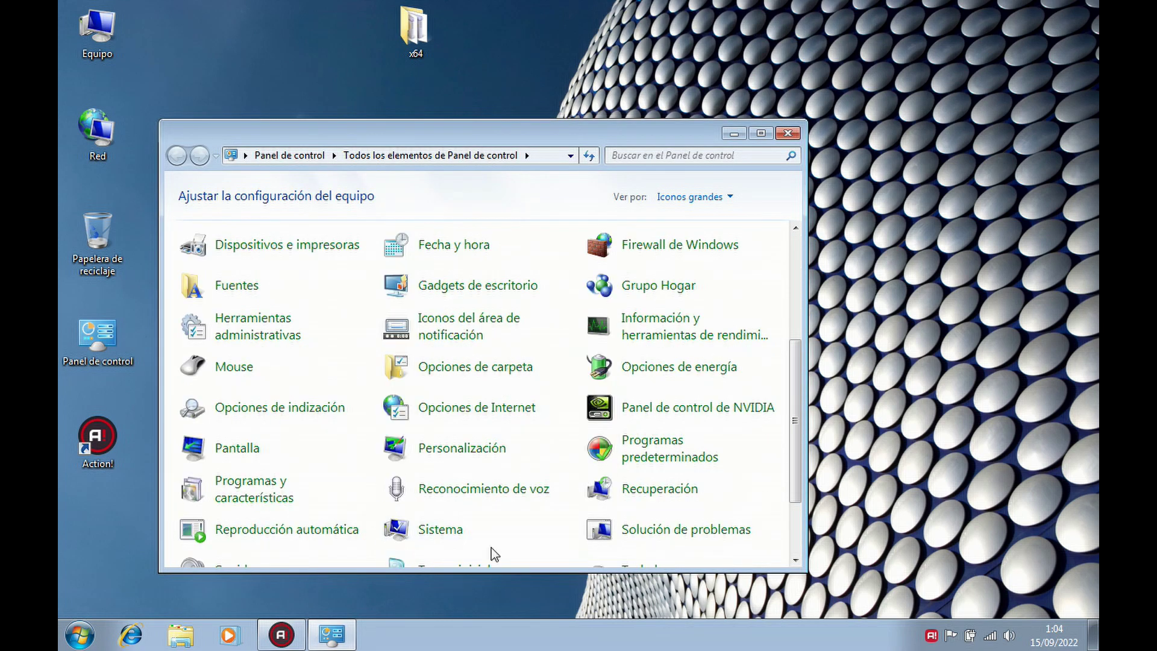
scroll(490, 554, "down", 3)
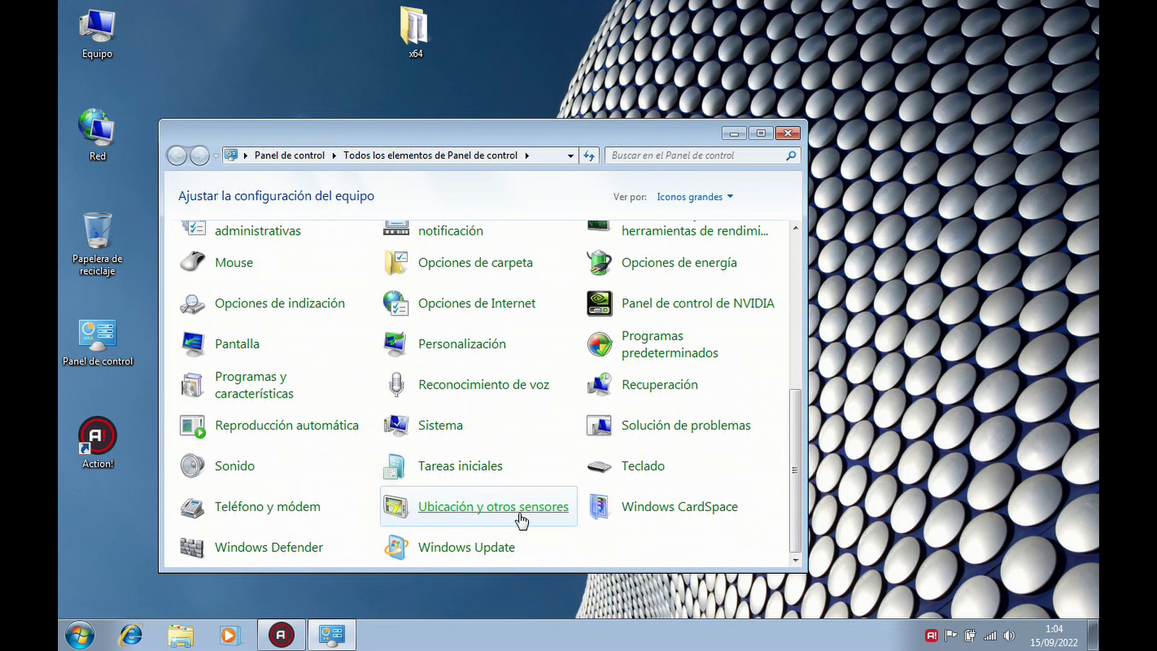
left_click(466, 549)
left_click(694, 298)
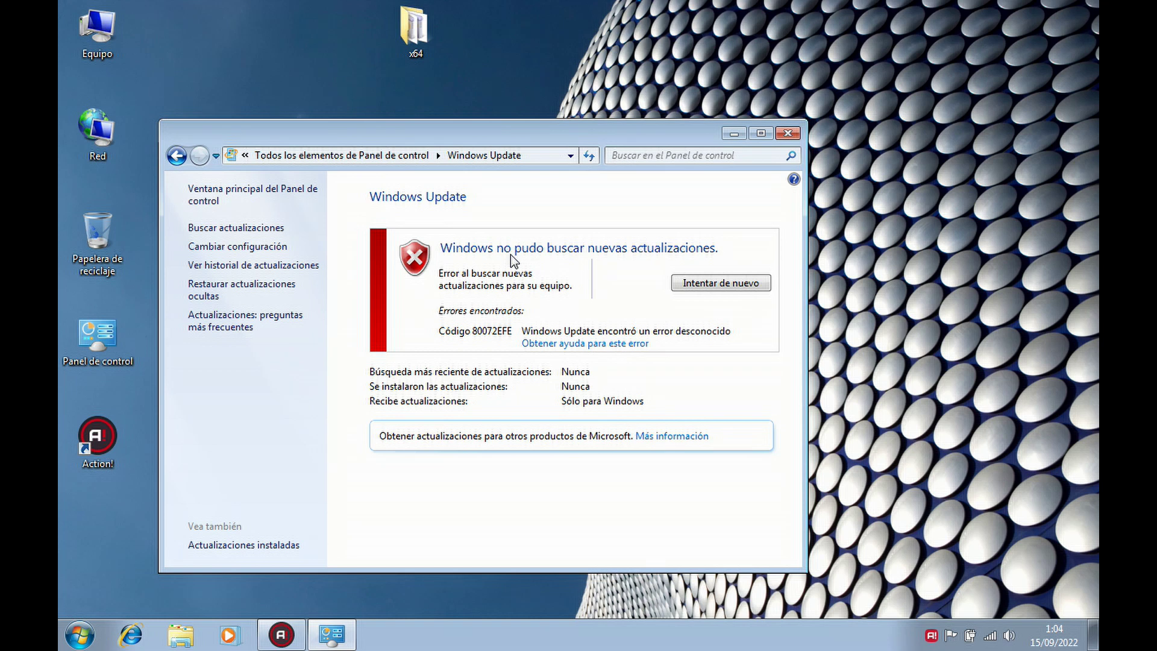
left_click(787, 132)
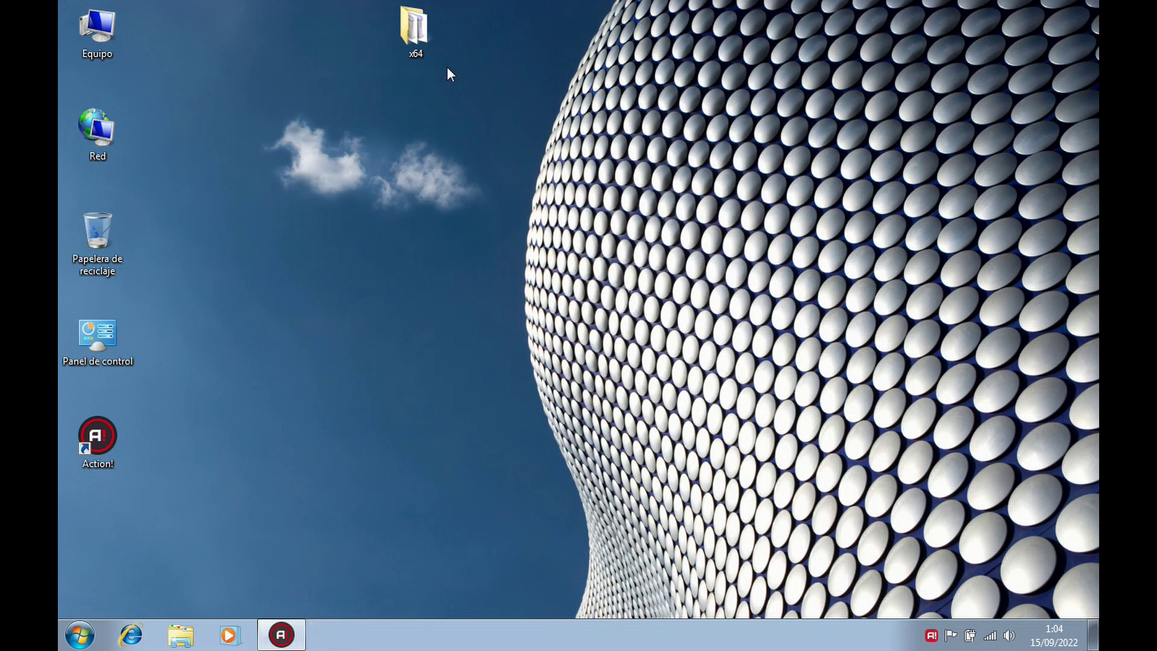
Open the x64 folder on the desktop and install the update package 1 - Windows6.1-KB3020369-x64.
double_click(416, 36)
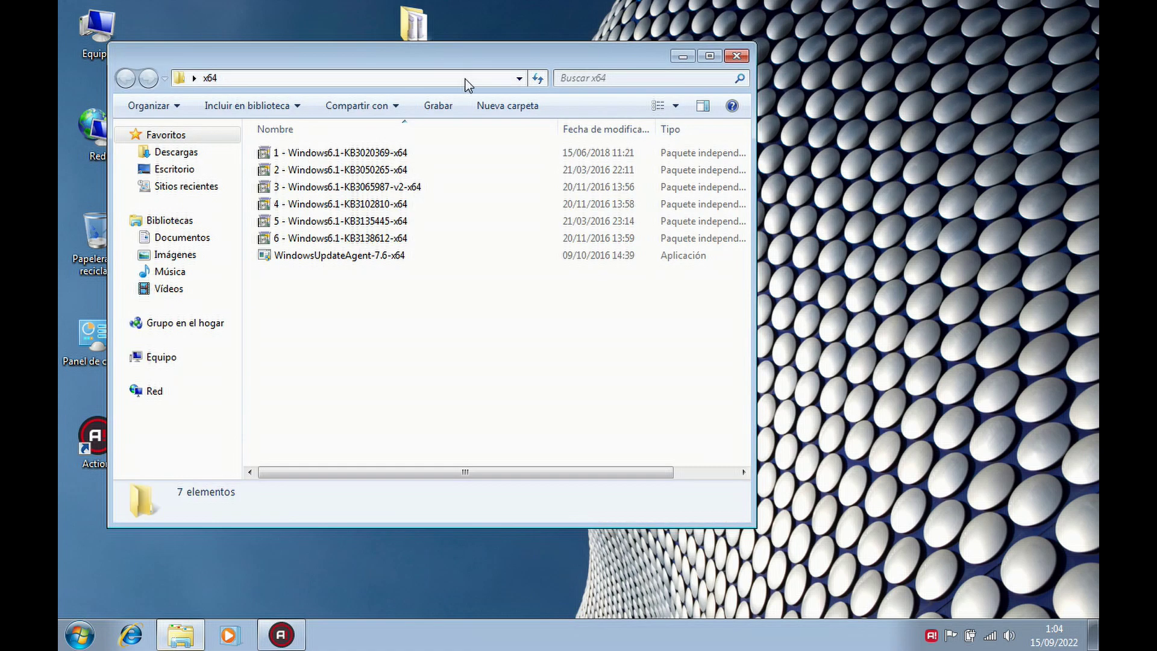
left_click_drag(374, 17, 499, 128)
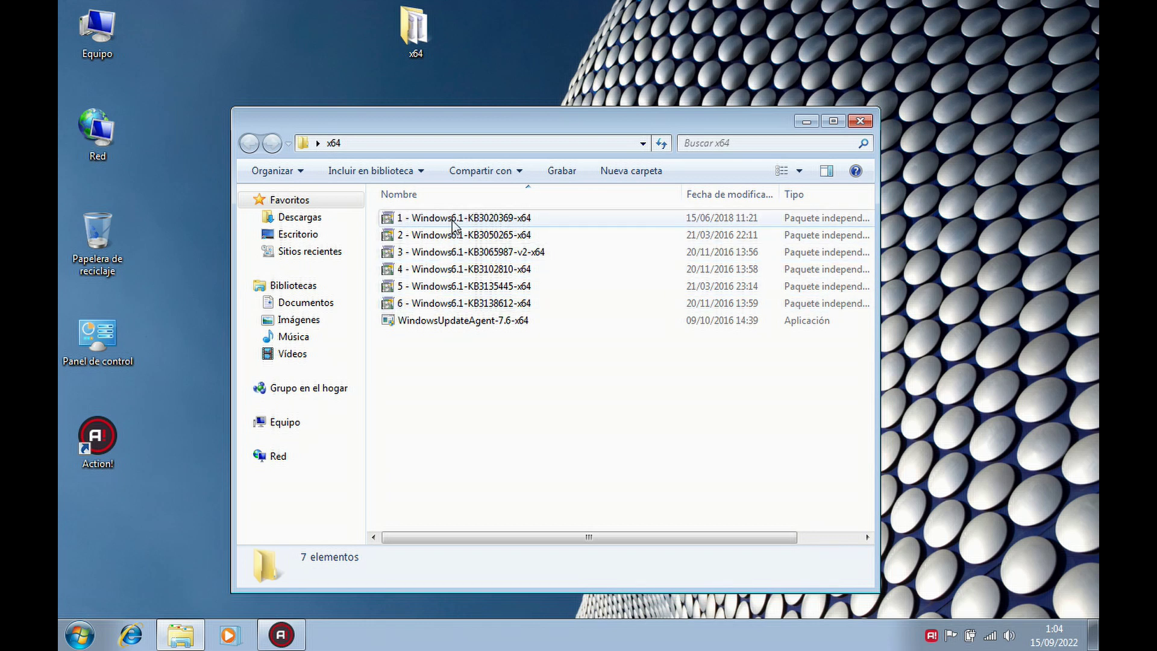
left_click(524, 224)
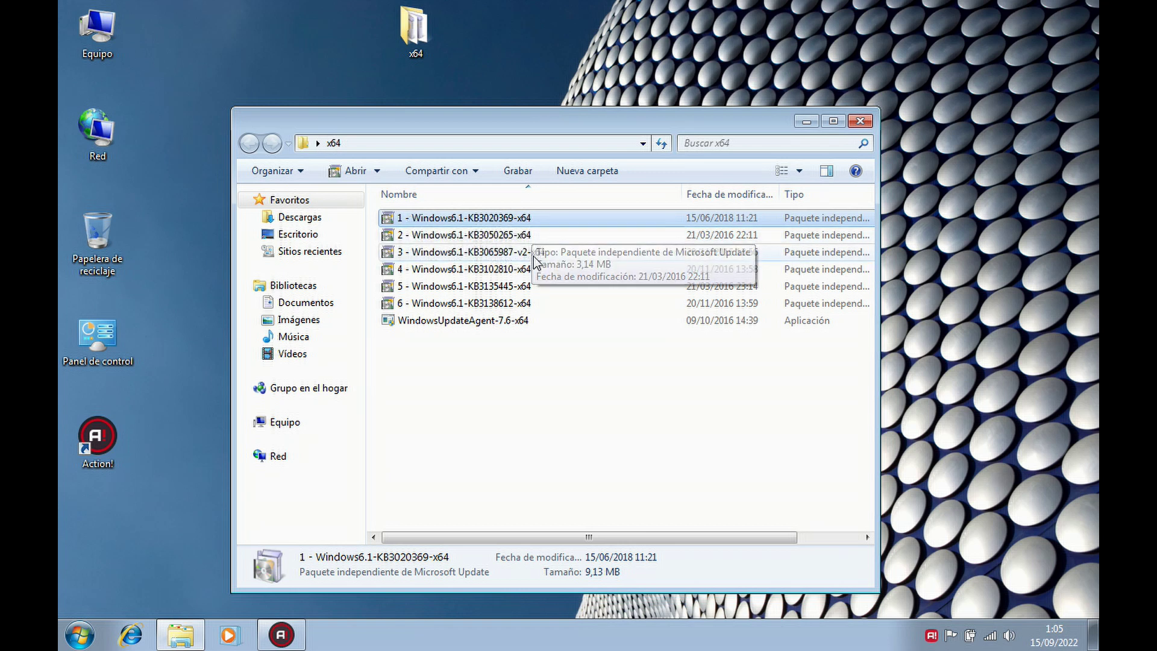
double_click(448, 220)
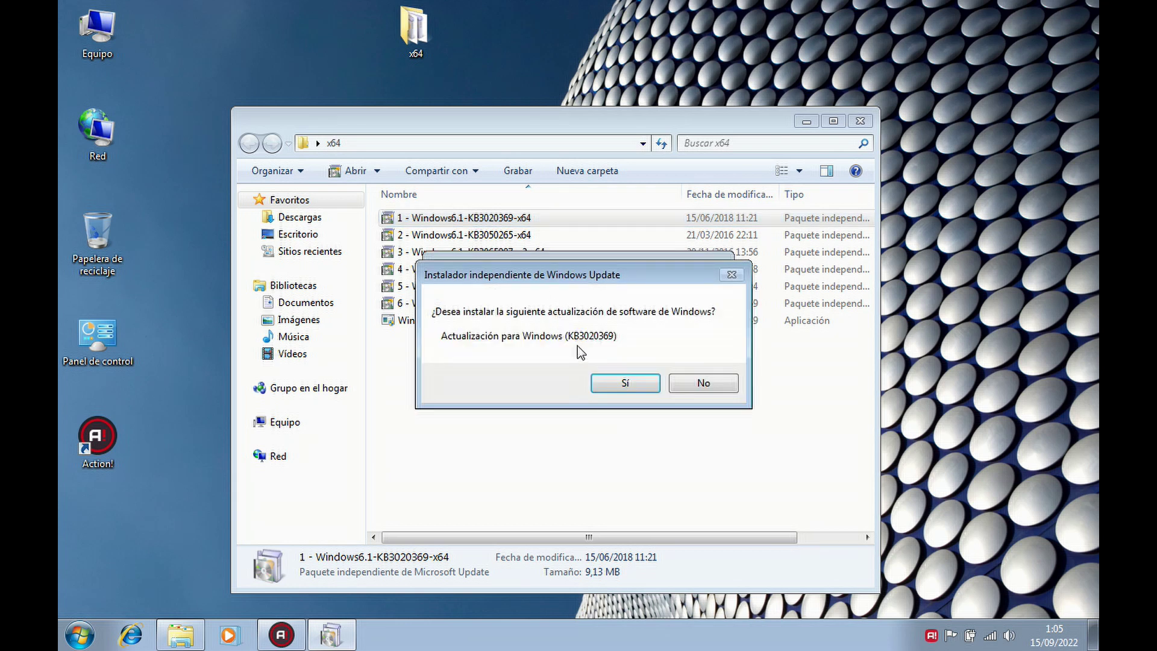
left_click(624, 383)
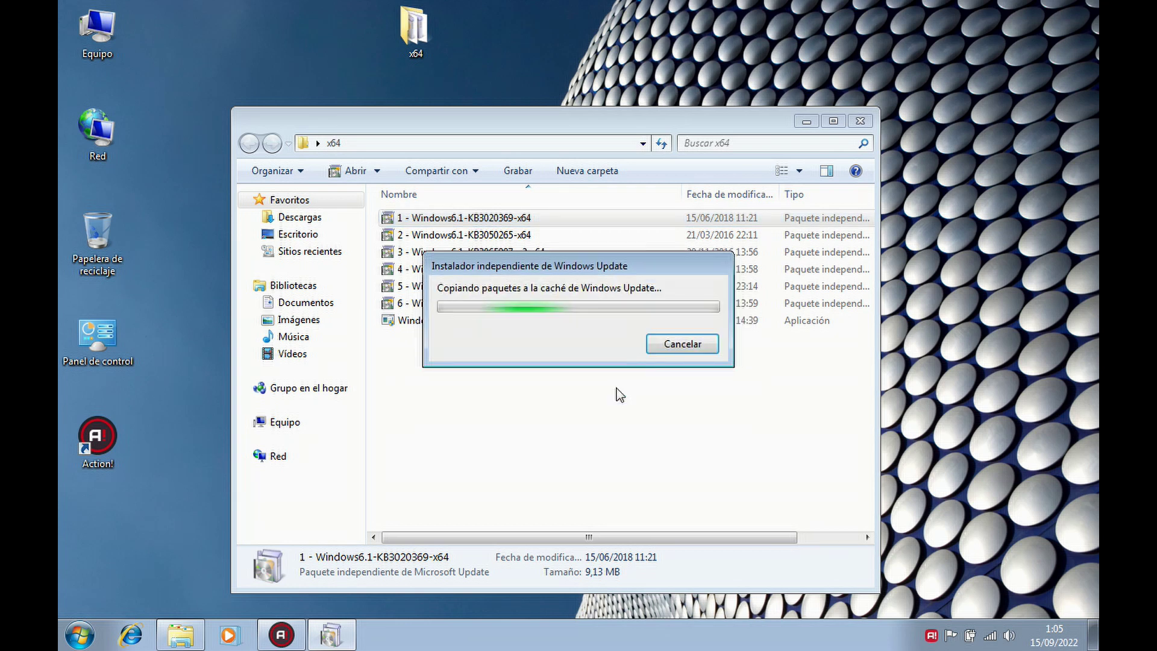
left_click_drag(479, 172, 577, 249)
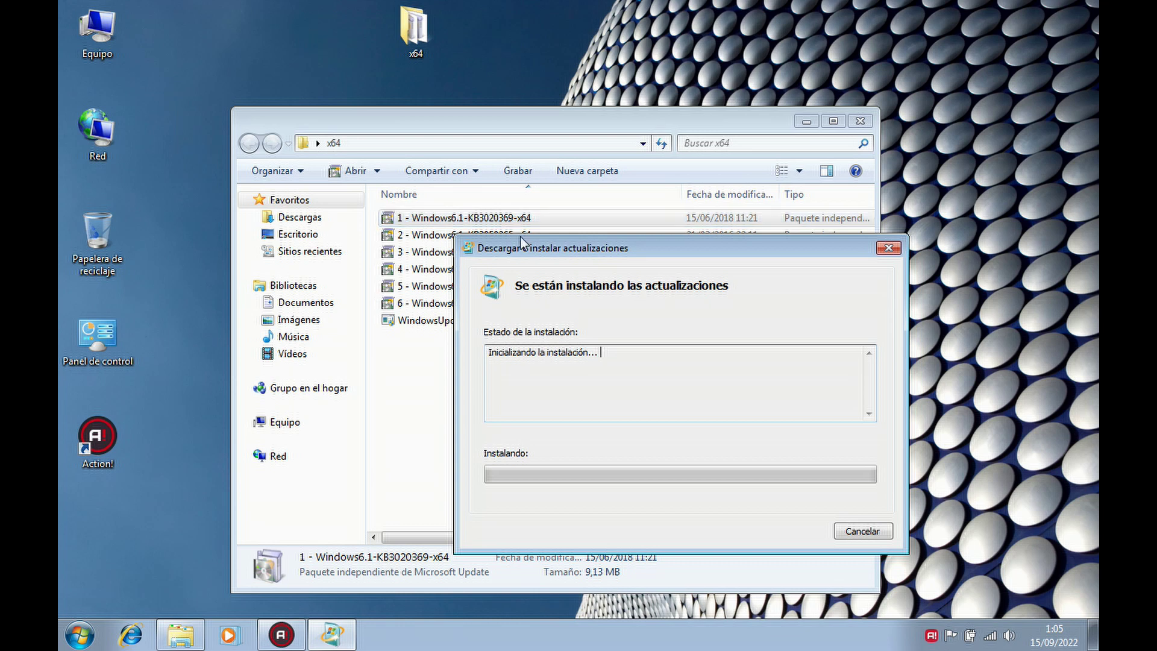
left_click_drag(527, 248, 628, 196)
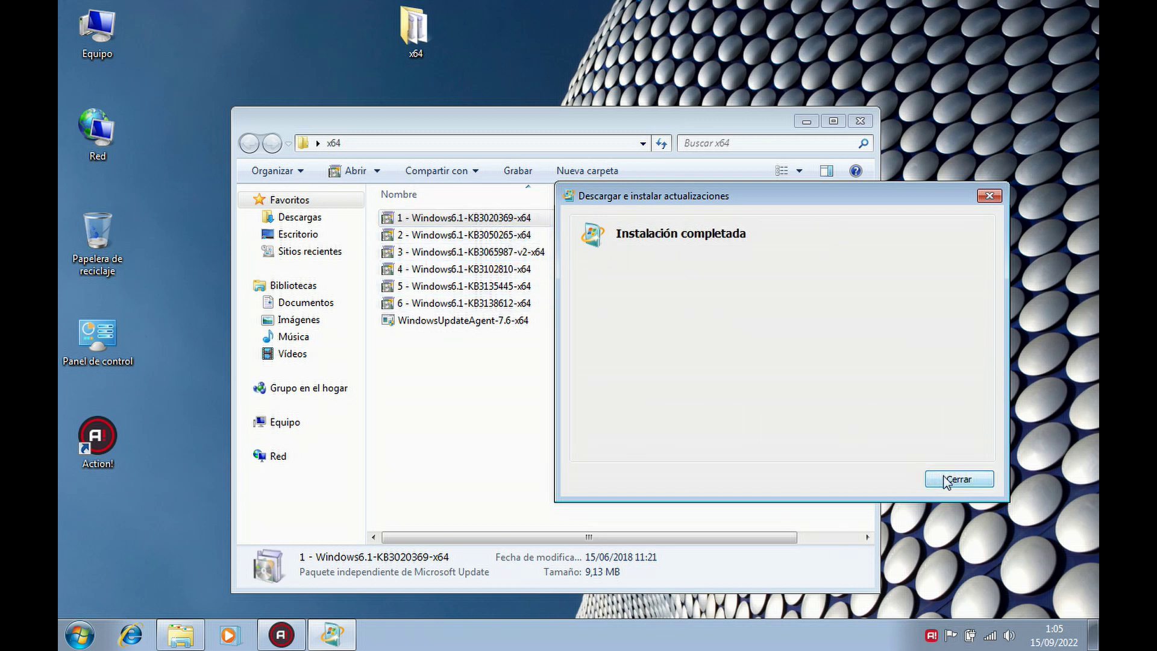
left_click(973, 479)
Install the update package 2 - Windows6.1-KB3050265-x64 and close the installer without restarting.
double_click(443, 234)
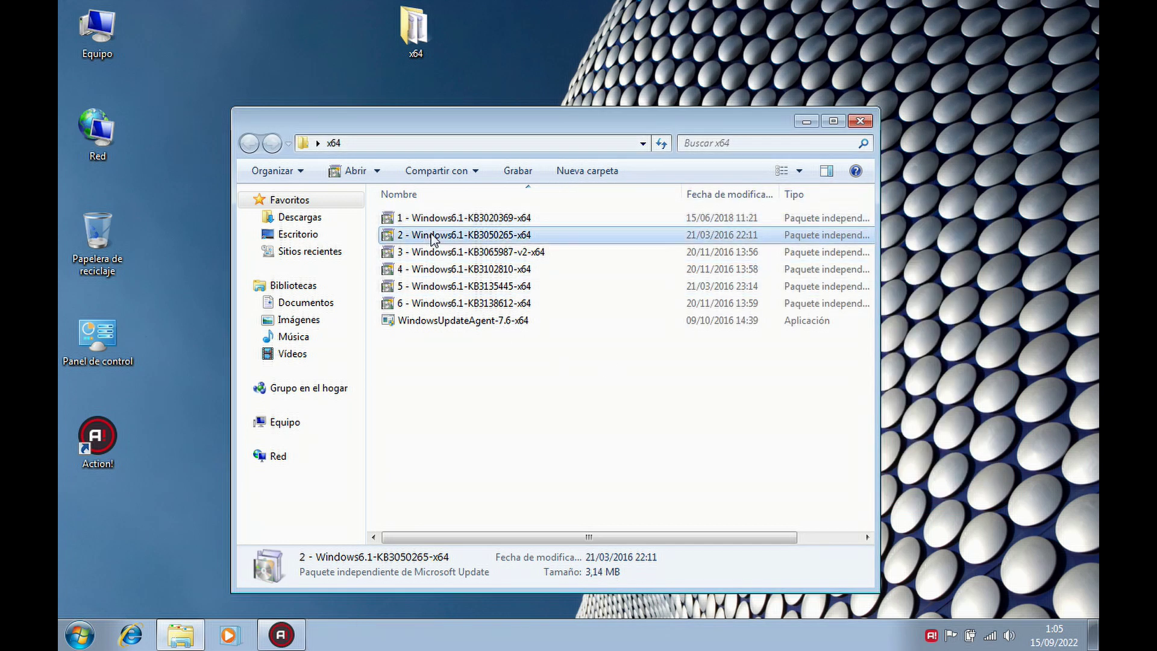
left_click_drag(579, 271, 668, 358)
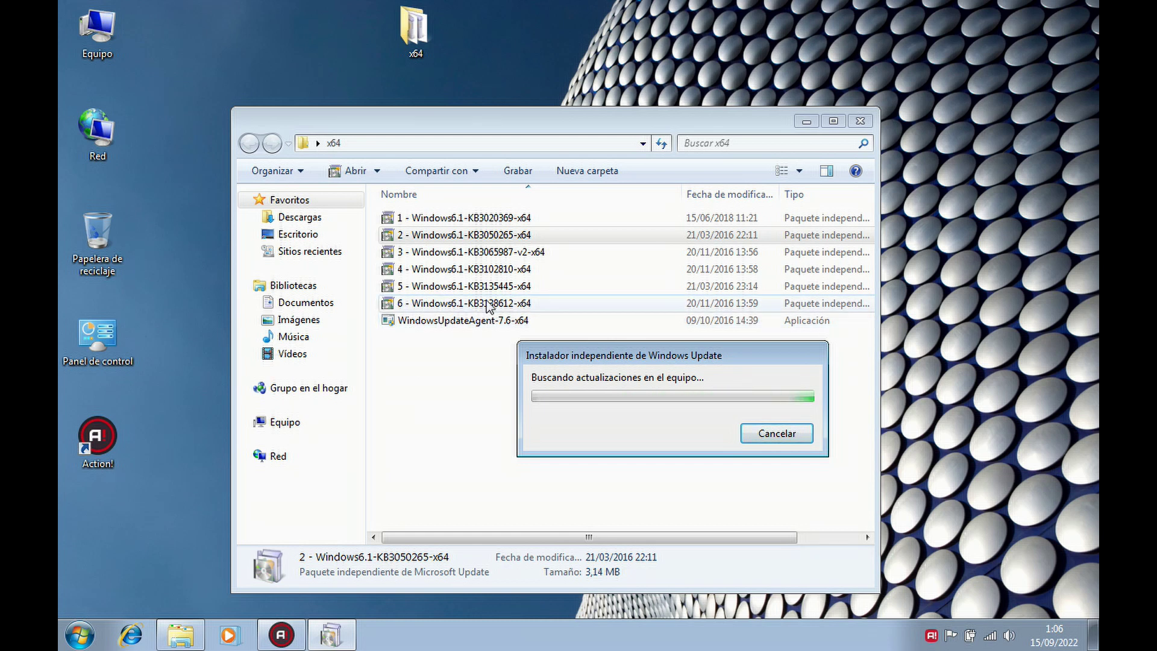
left_click(625, 384)
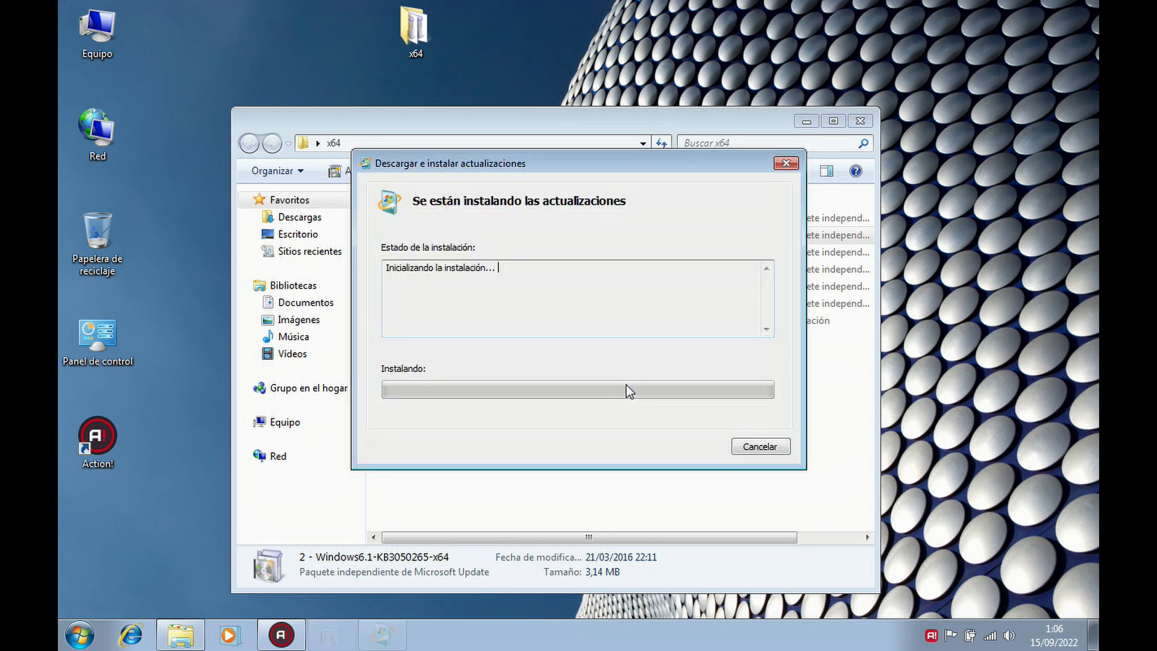
left_click_drag(482, 166, 653, 241)
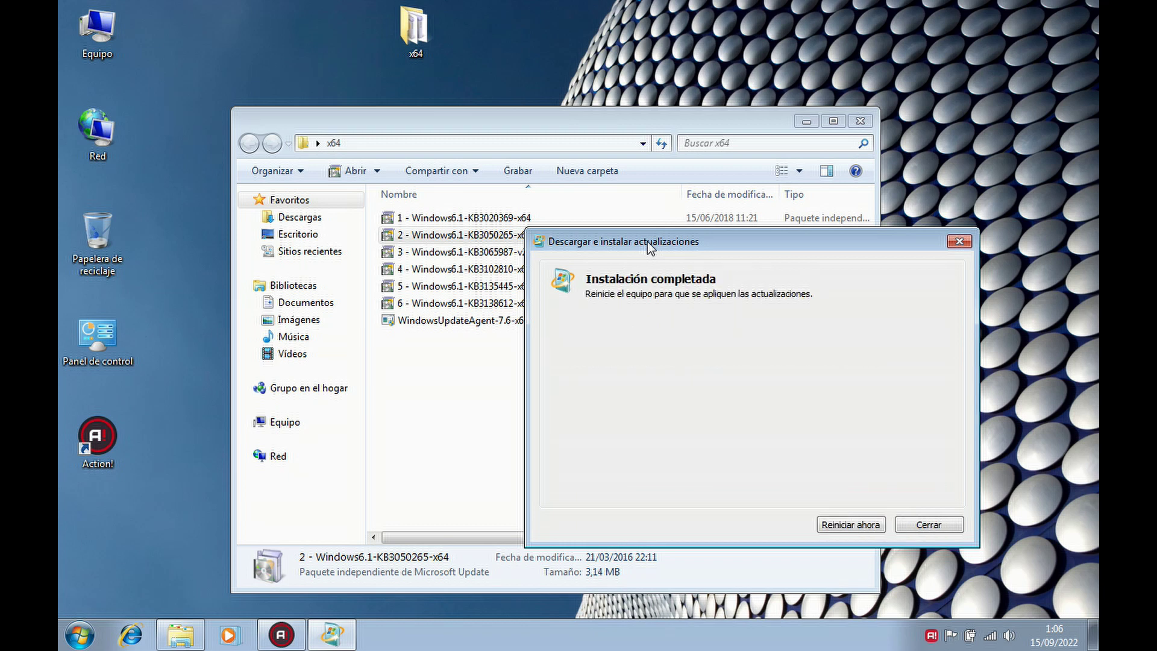
left_click(940, 528)
Install the update package 3 - Windows6.1-KB3065987-v2-x64 and close the installer without restarting.
double_click(515, 252)
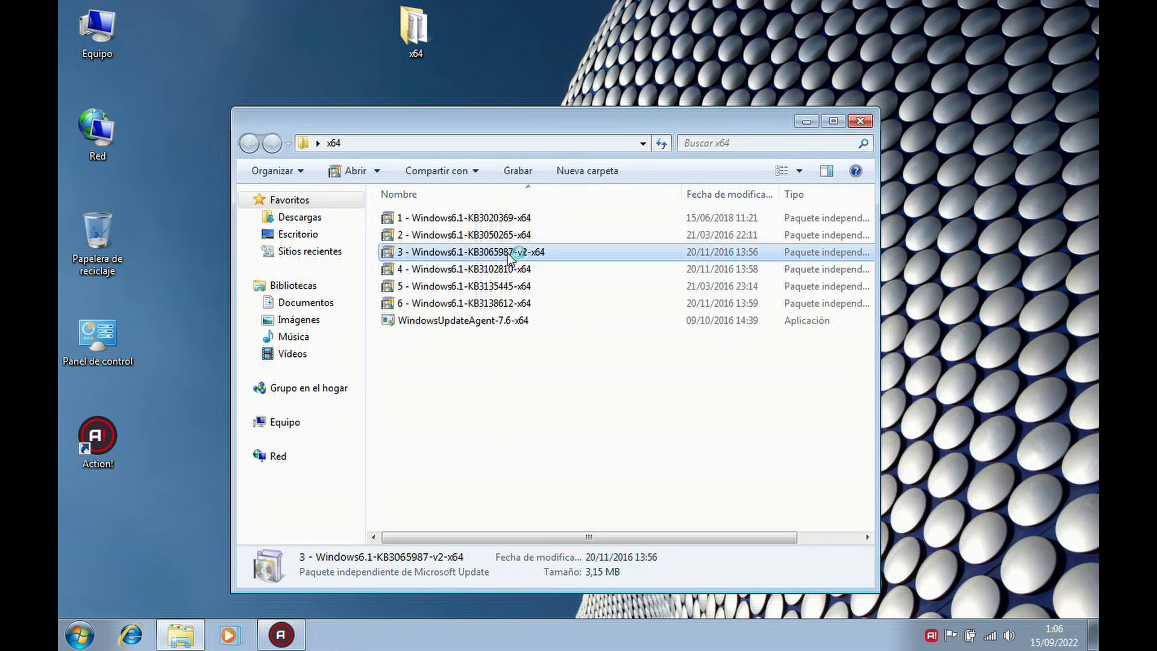
left_click_drag(592, 269, 808, 410)
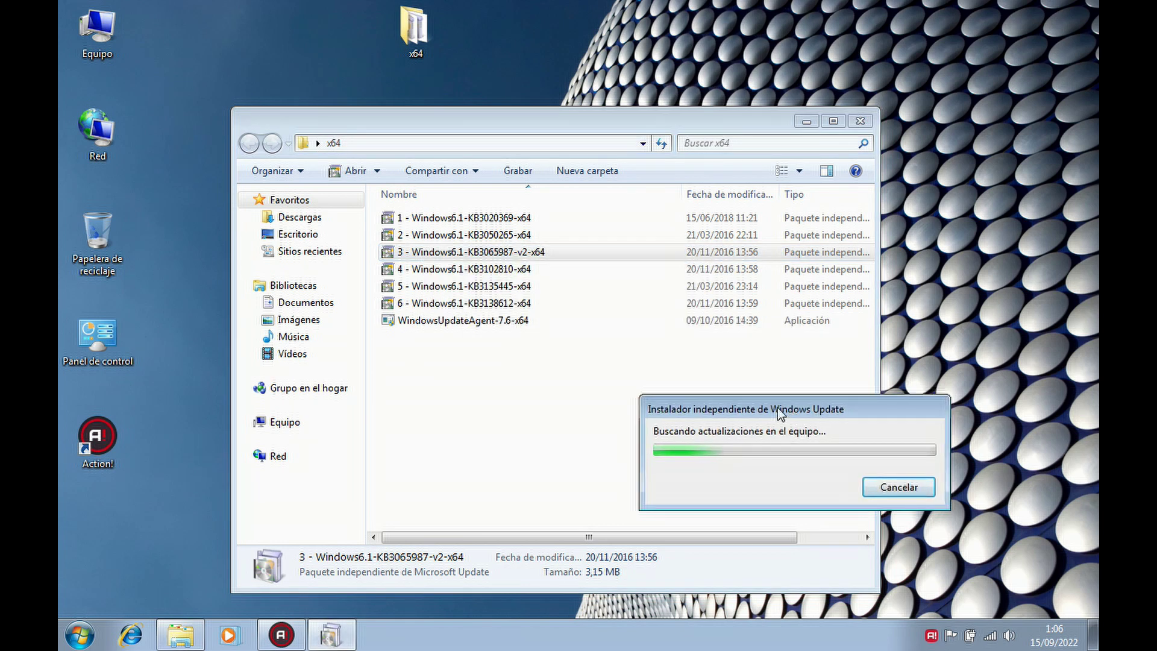
left_click(630, 386)
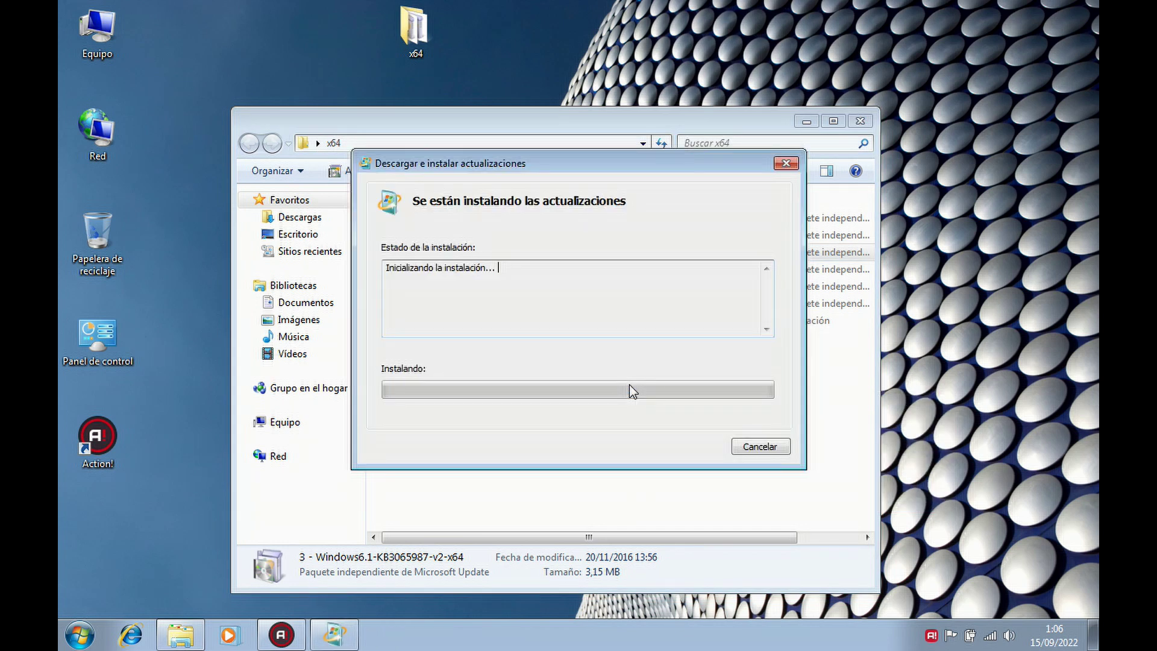
left_click_drag(505, 158, 721, 276)
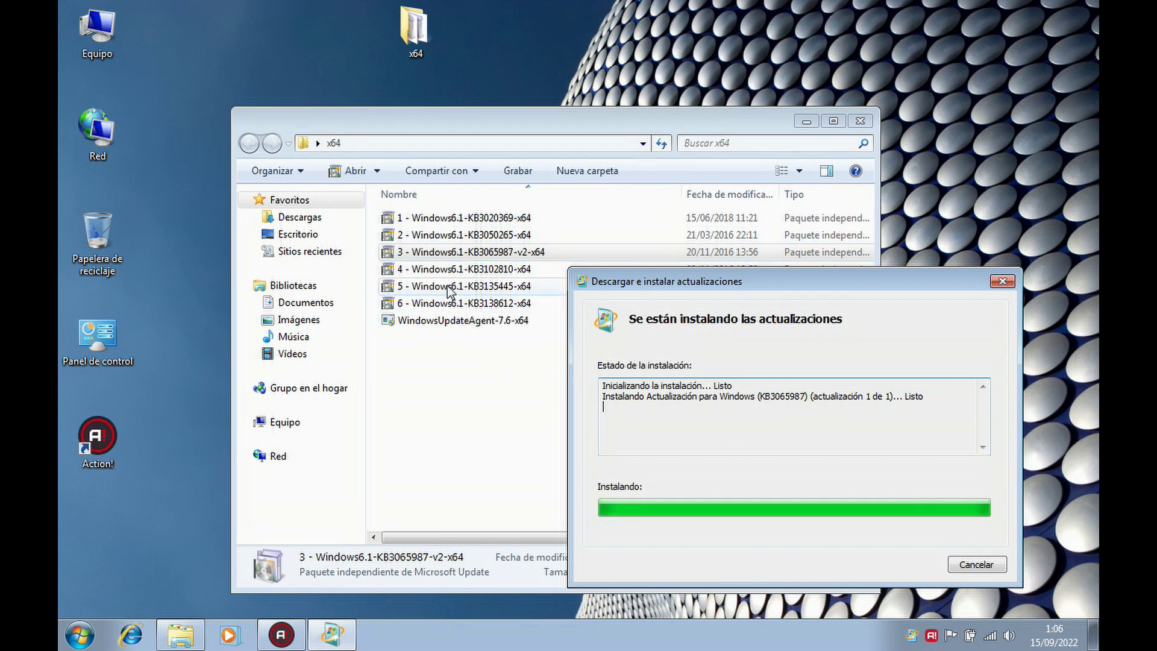
left_click(971, 564)
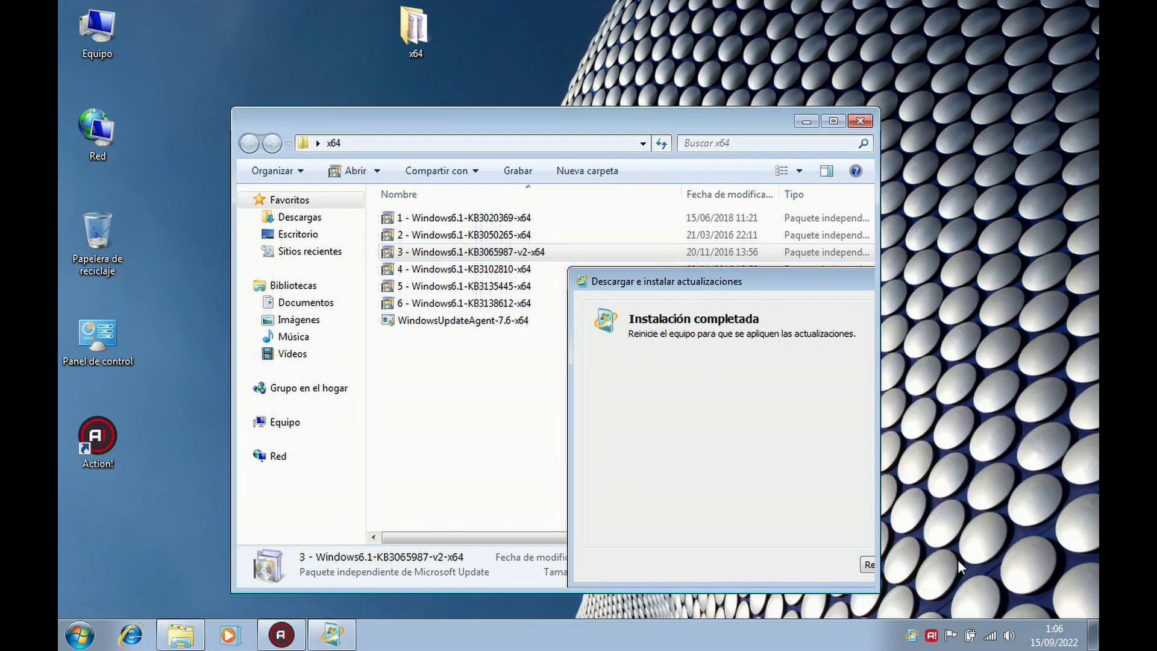
Install the update package 4 - Windows6.1-KB3102810-x64 and close the installer without restarting.
double_click(505, 273)
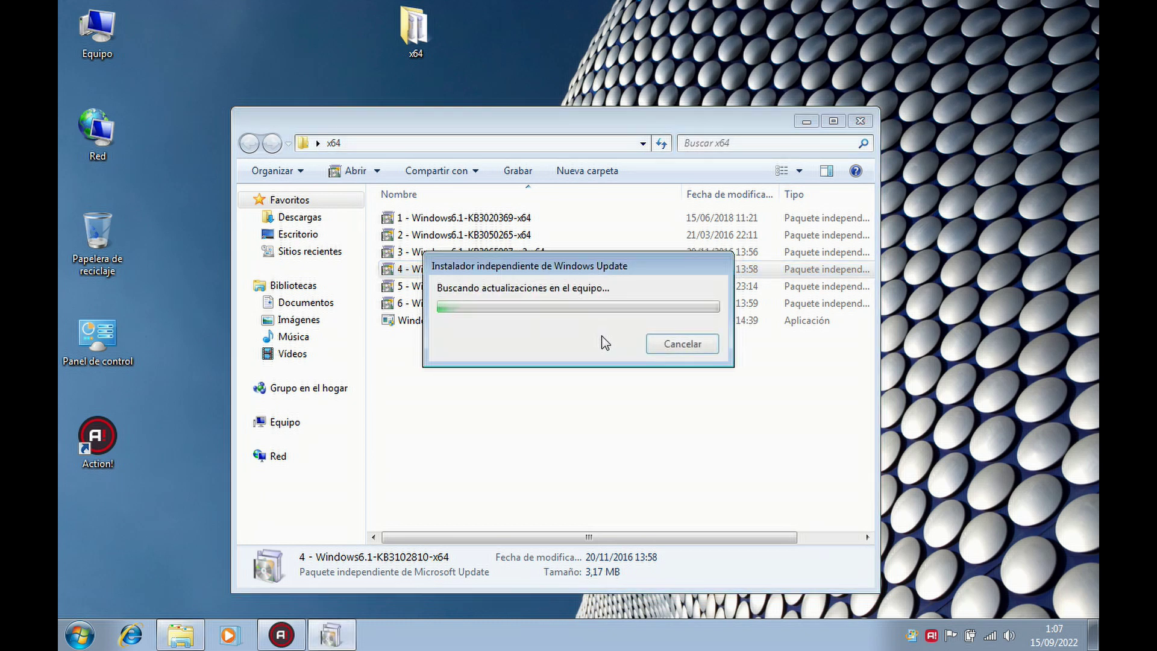
left_click_drag(567, 272, 623, 386)
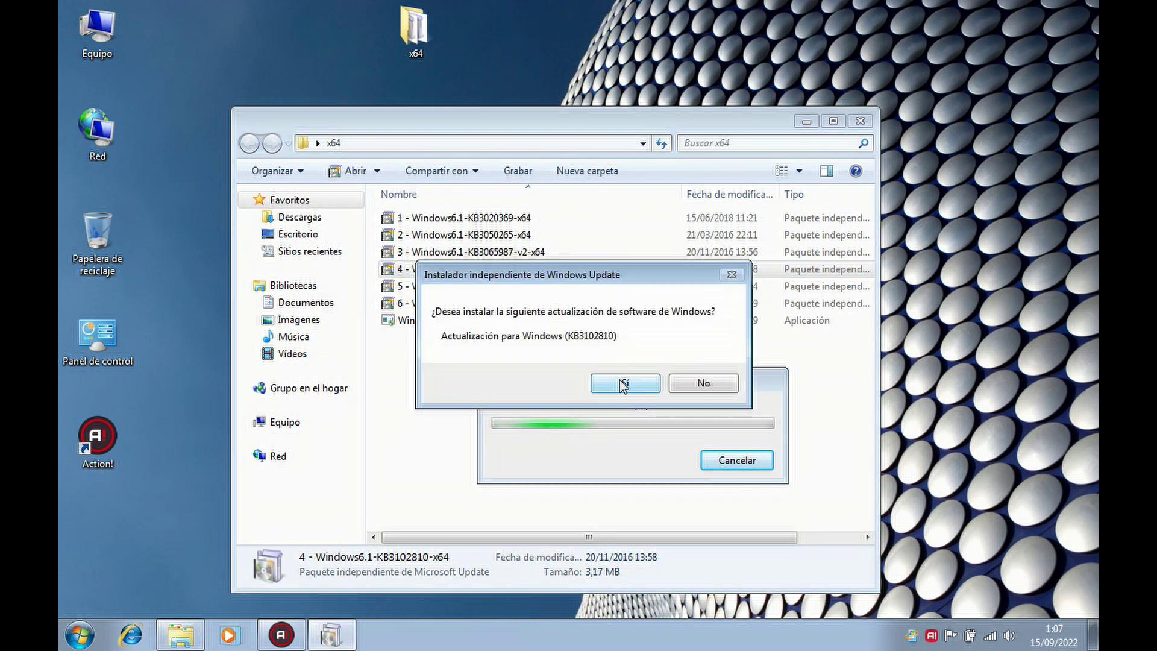
left_click(623, 386)
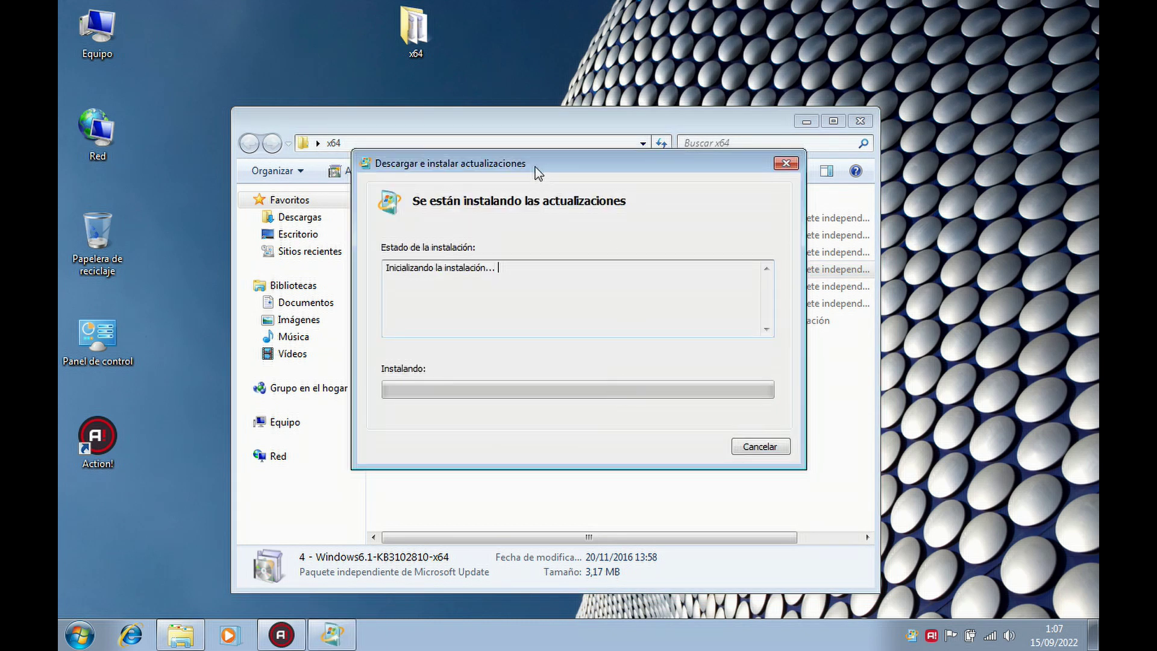
left_click_drag(535, 169, 676, 299)
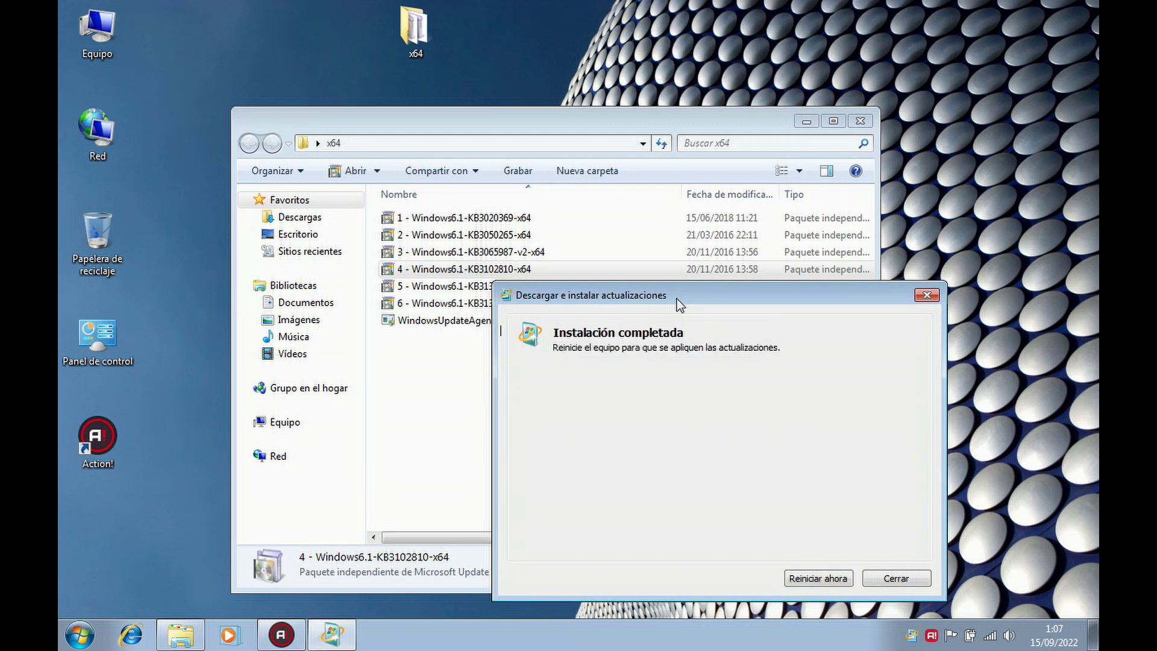
left_click(896, 579)
Install the update package 5 - Windows6.1-KB3135445-x64 and close the installer without restarting.
left_click(530, 288)
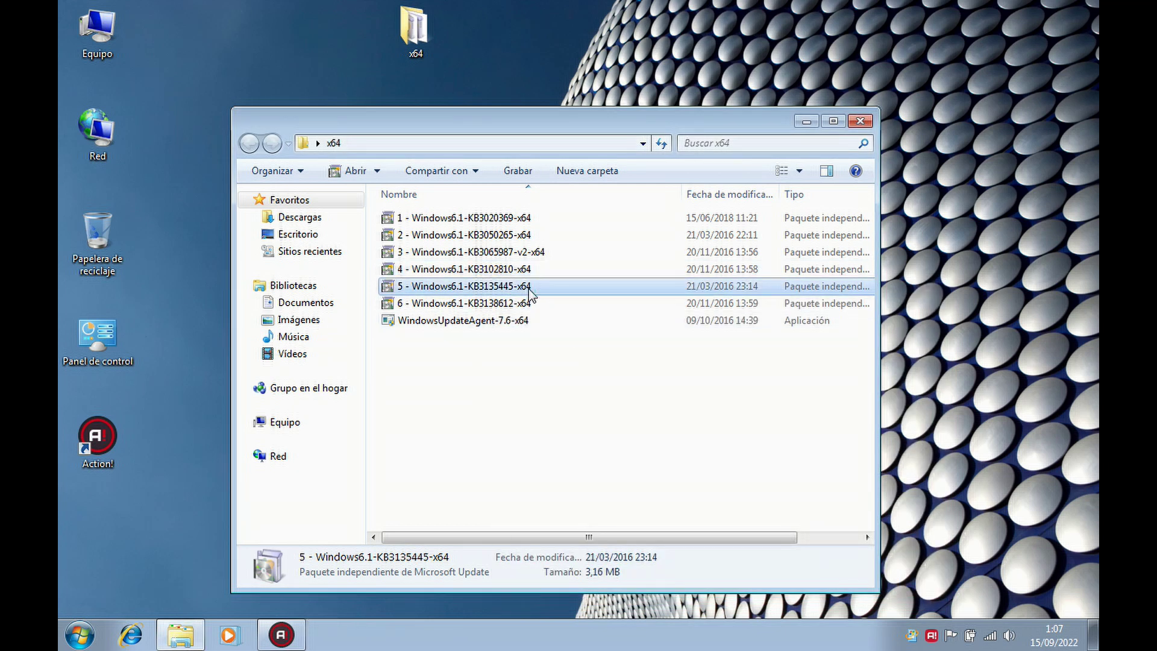
double_click(529, 289)
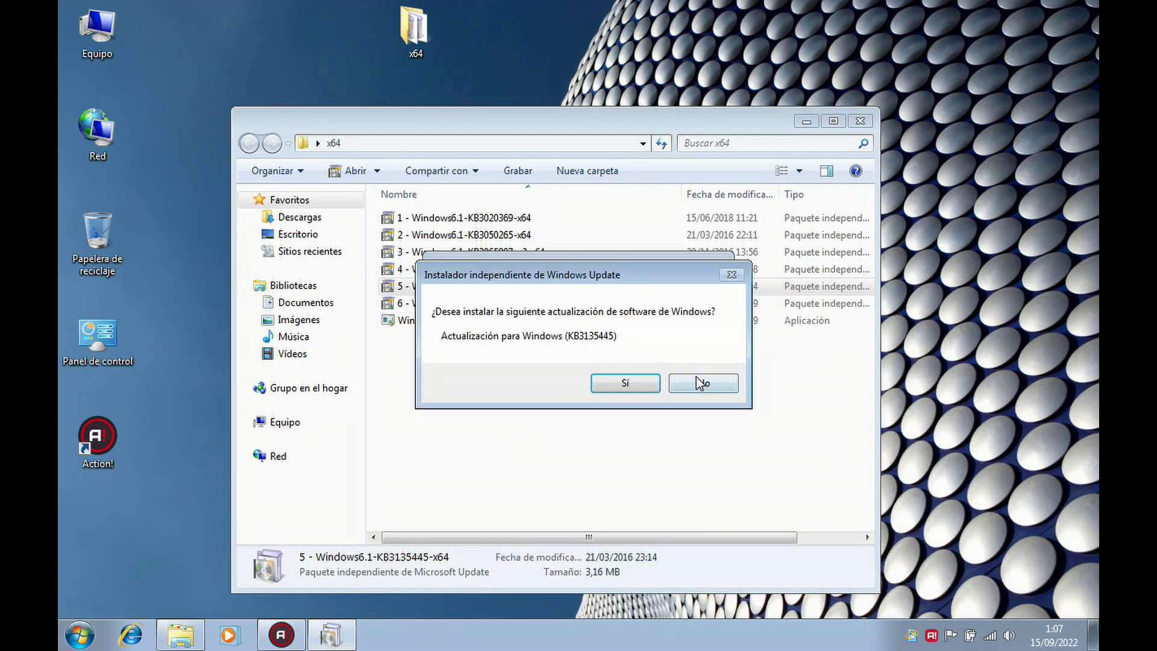
left_click(636, 387)
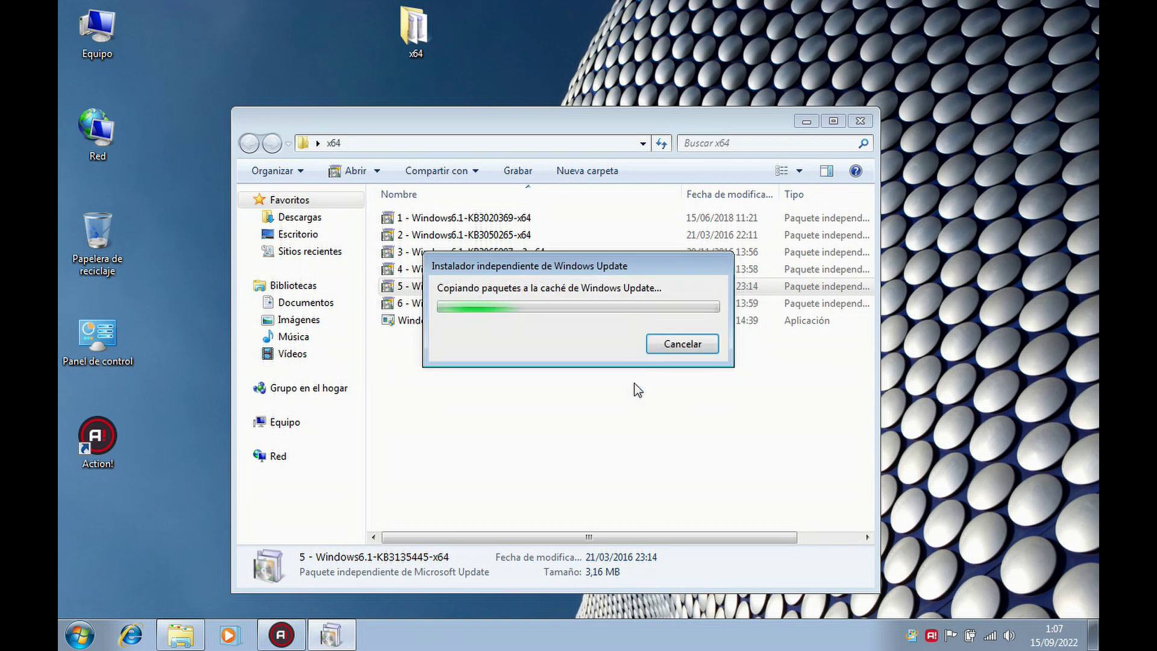
left_click_drag(573, 168, 763, 300)
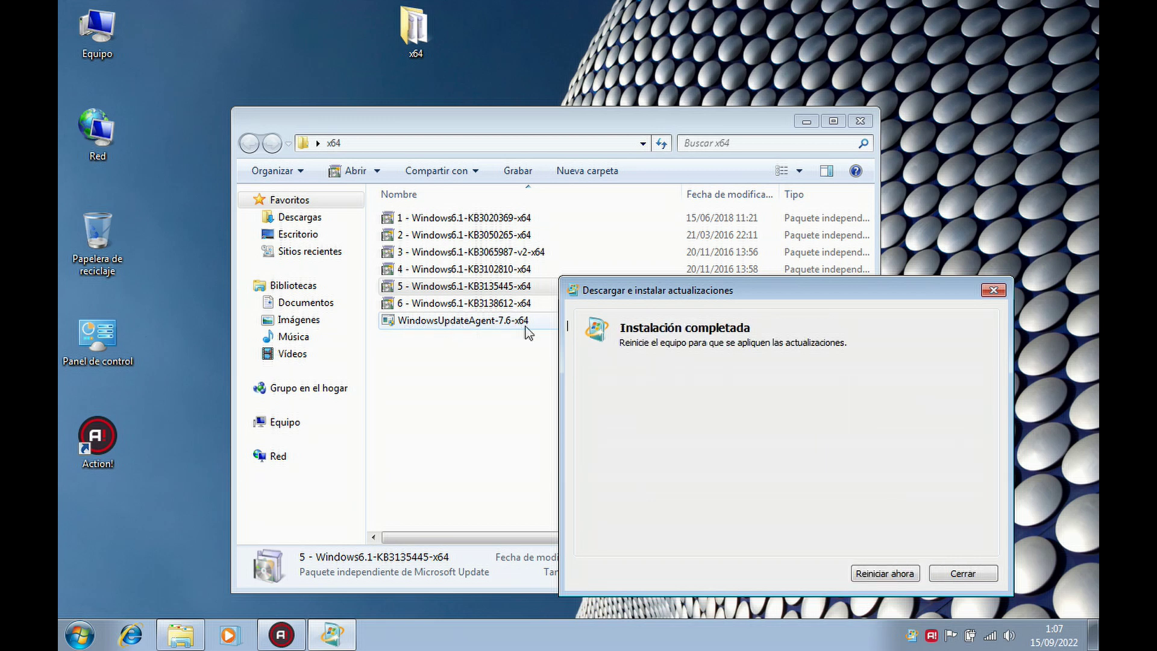
left_click(961, 573)
Install the update package 6 - Windows6.1-KB3138612-x64 and close the installer without restarting.
double_click(506, 303)
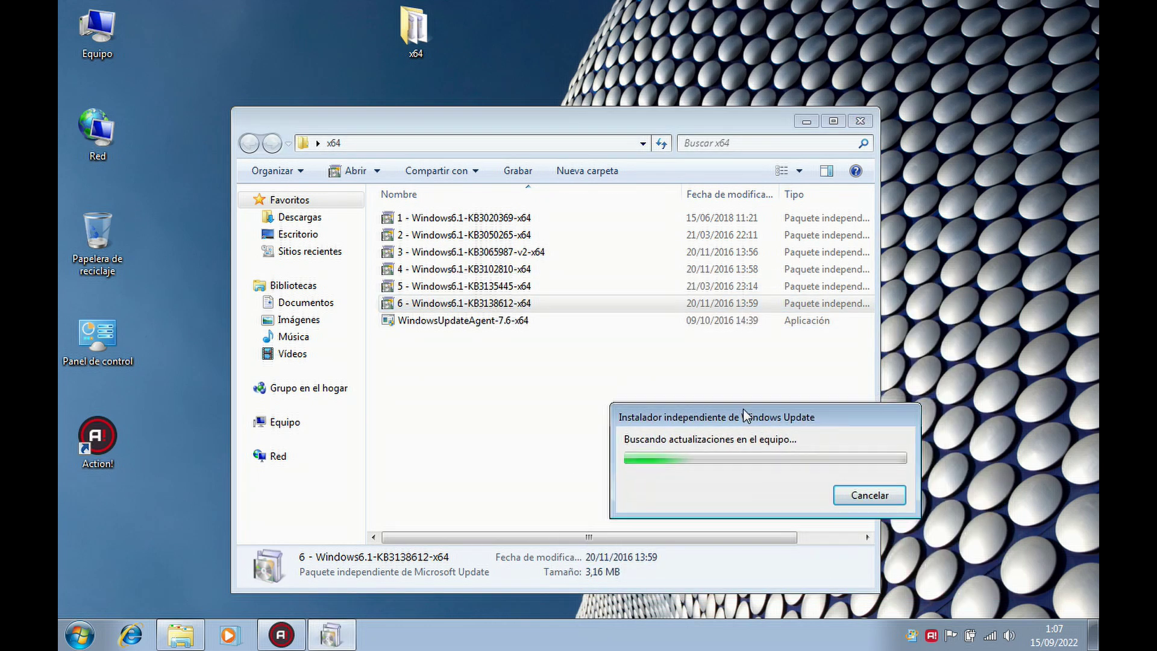
left_click(625, 383)
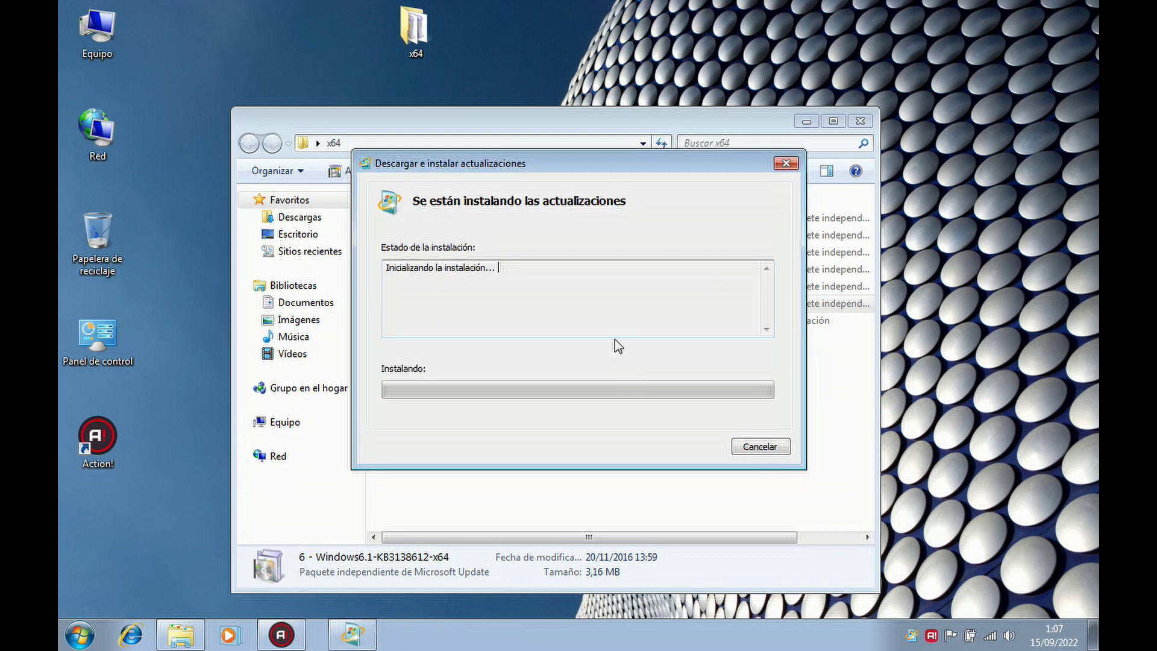
left_click_drag(573, 162, 777, 283)
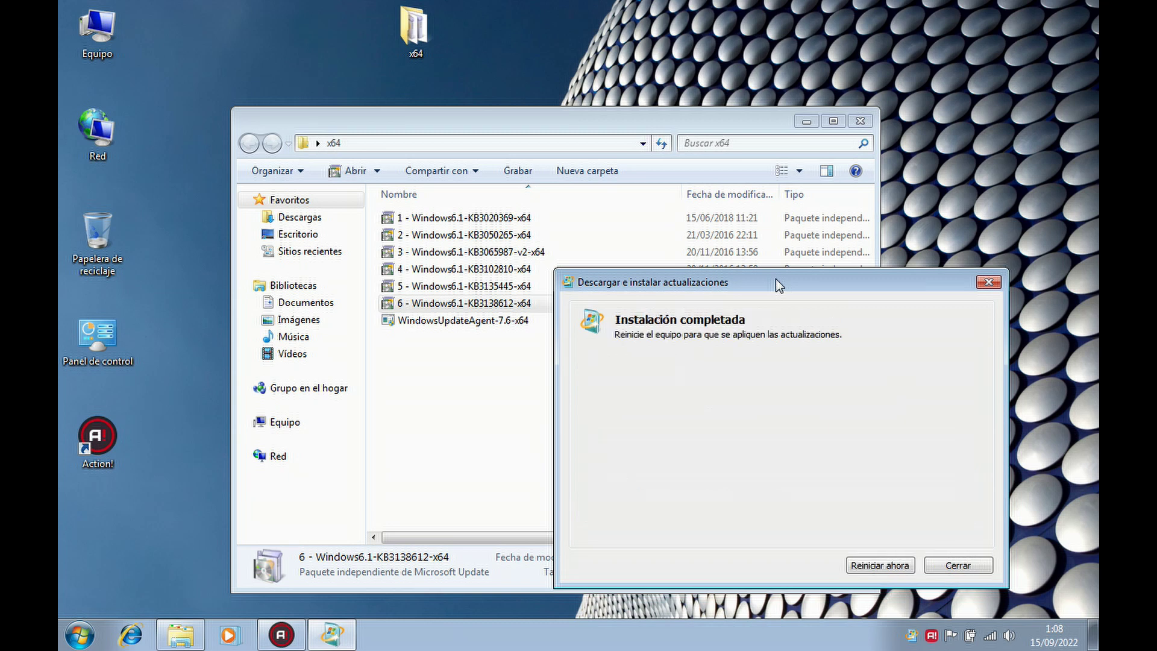
left_click(958, 566)
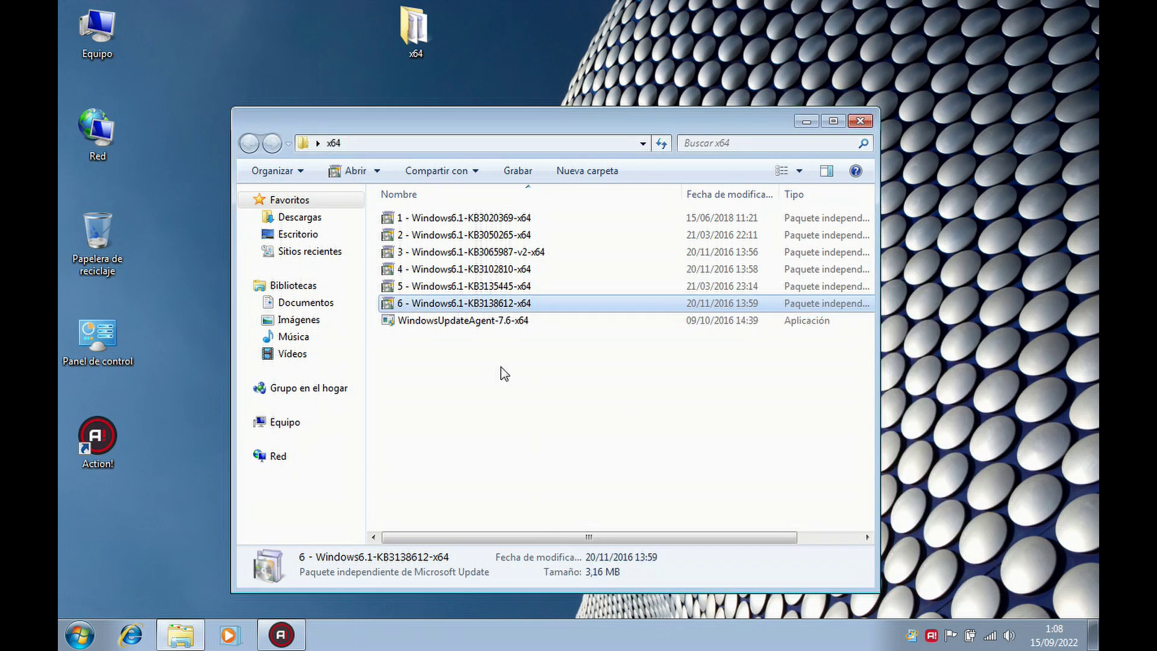
Install WindowsUpdateAgent-7.6-x64, allowing it to make changes and accepting the licence terms, and finish the installer.
double_click(470, 320)
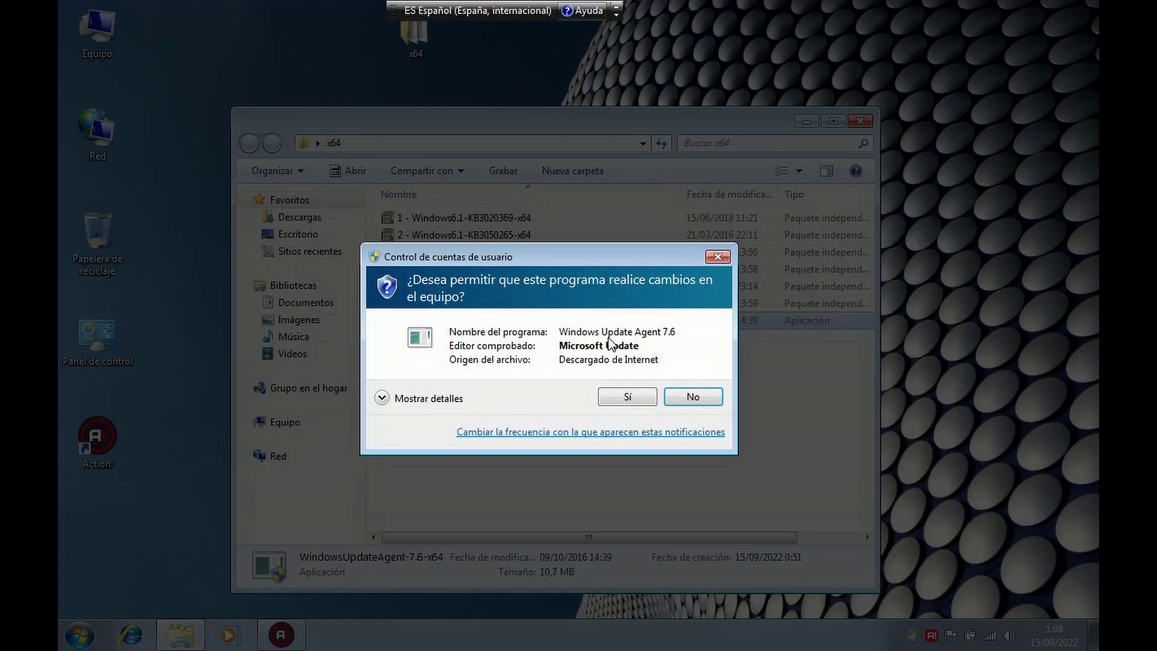
left_click(623, 396)
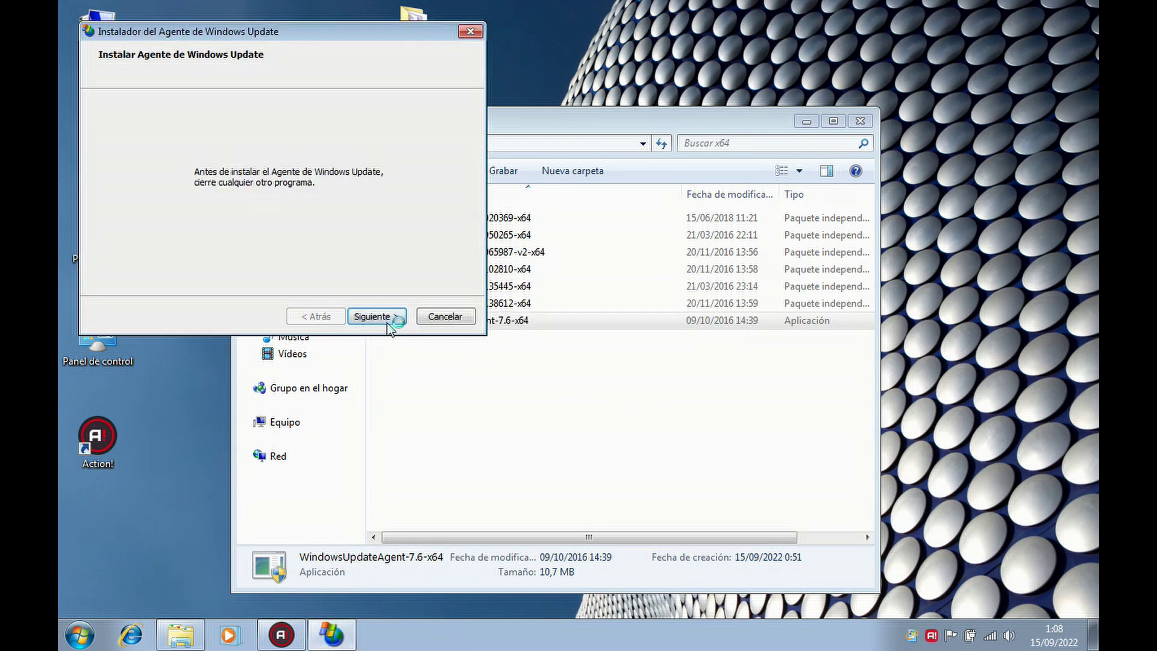
left_click(385, 318)
left_click(317, 266)
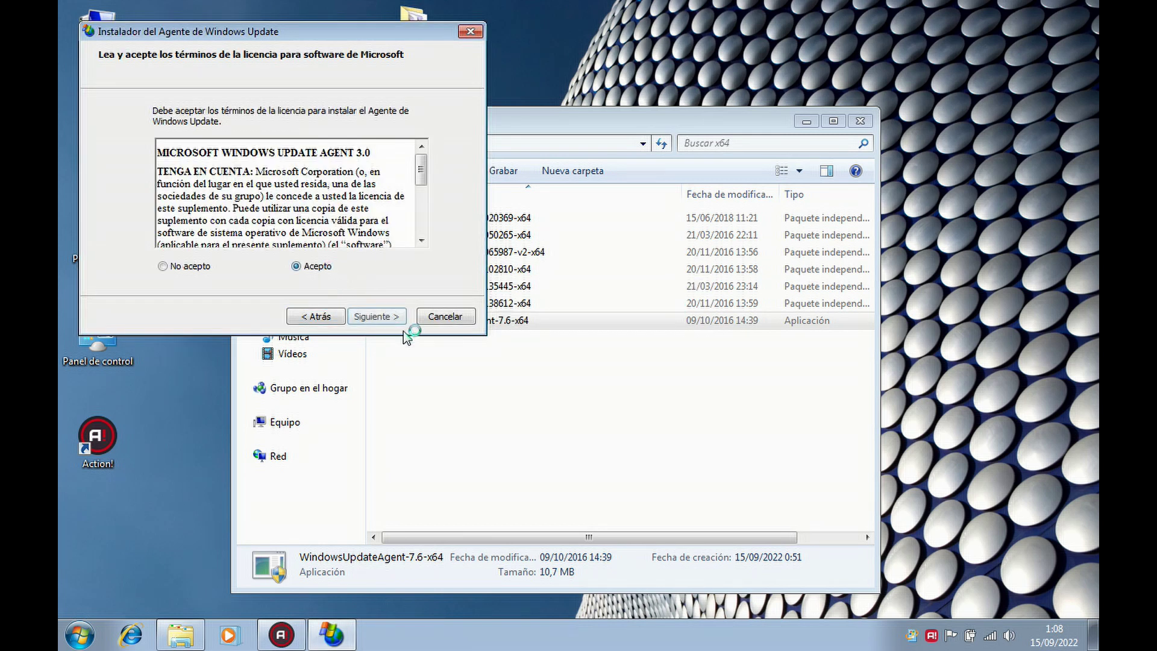
left_click(388, 318)
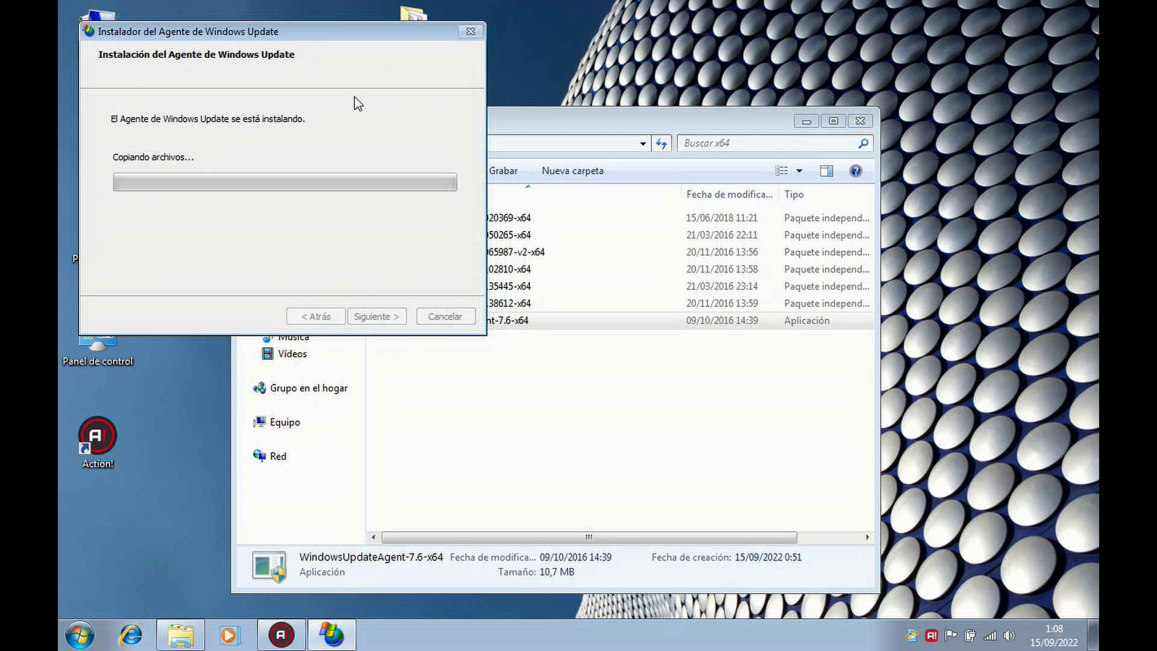
left_click_drag(283, 30, 763, 299)
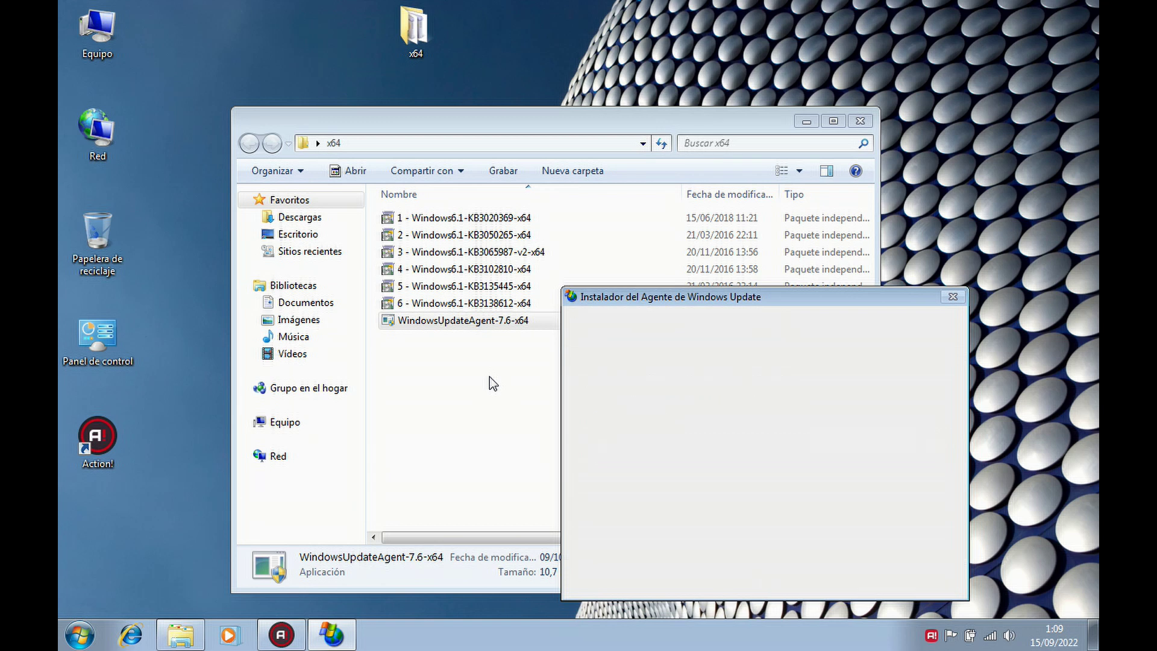
left_click(866, 583)
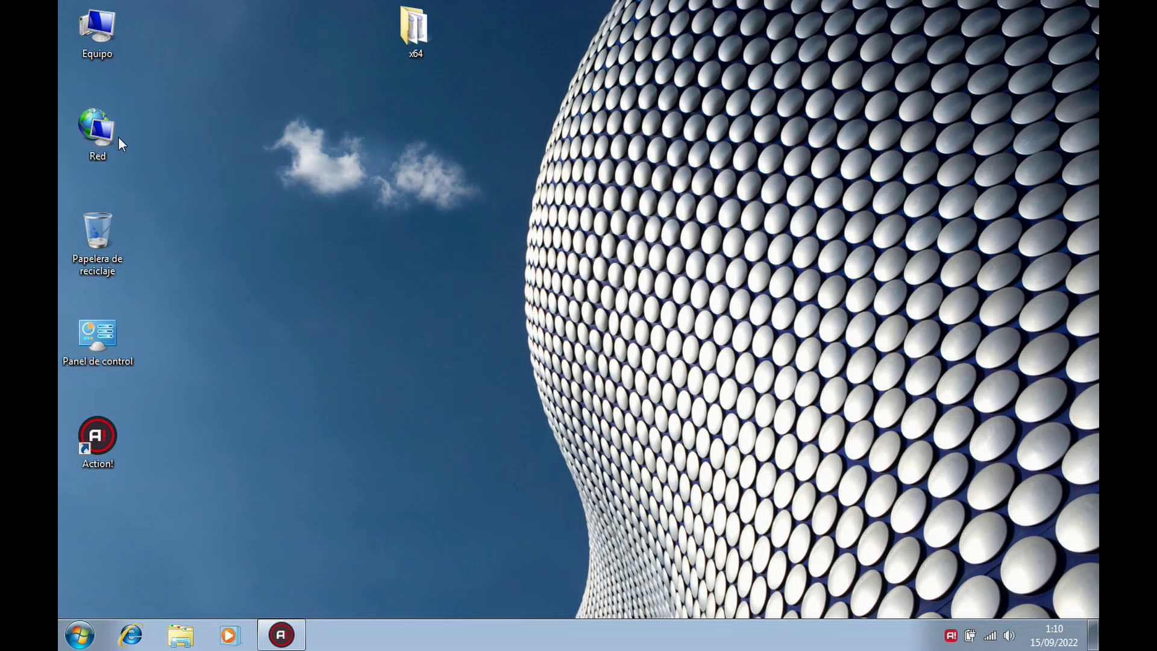
Open Windows Update from the Control Panel and check for updates for the computer.
double_click(110, 345)
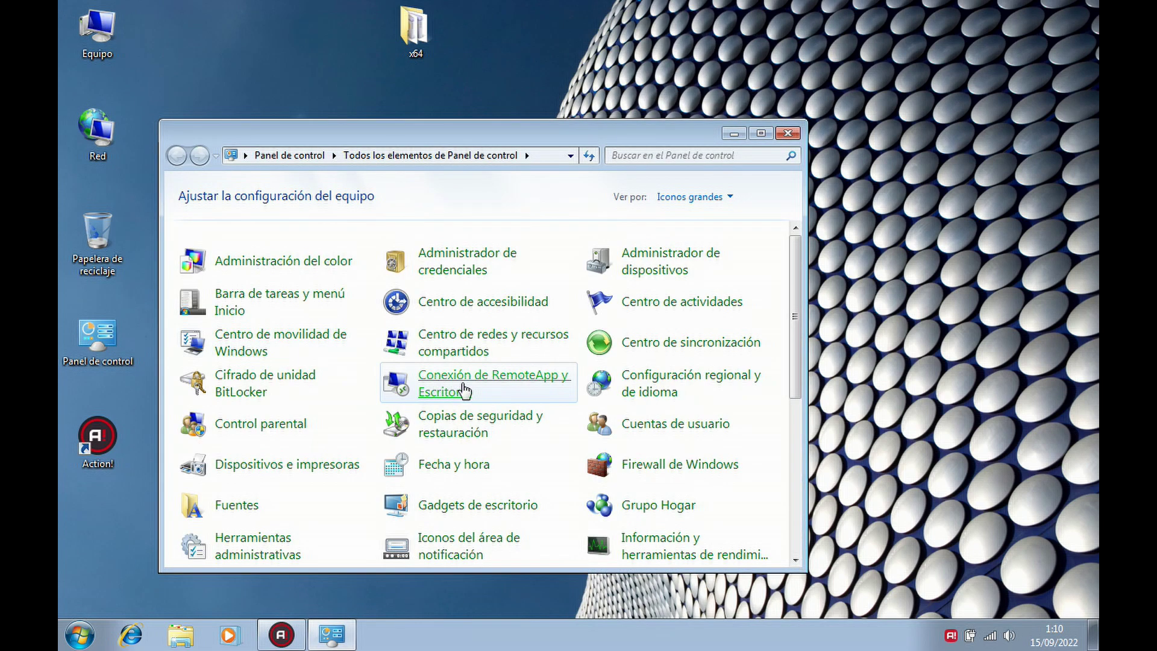
scroll(465, 387, "down", 5)
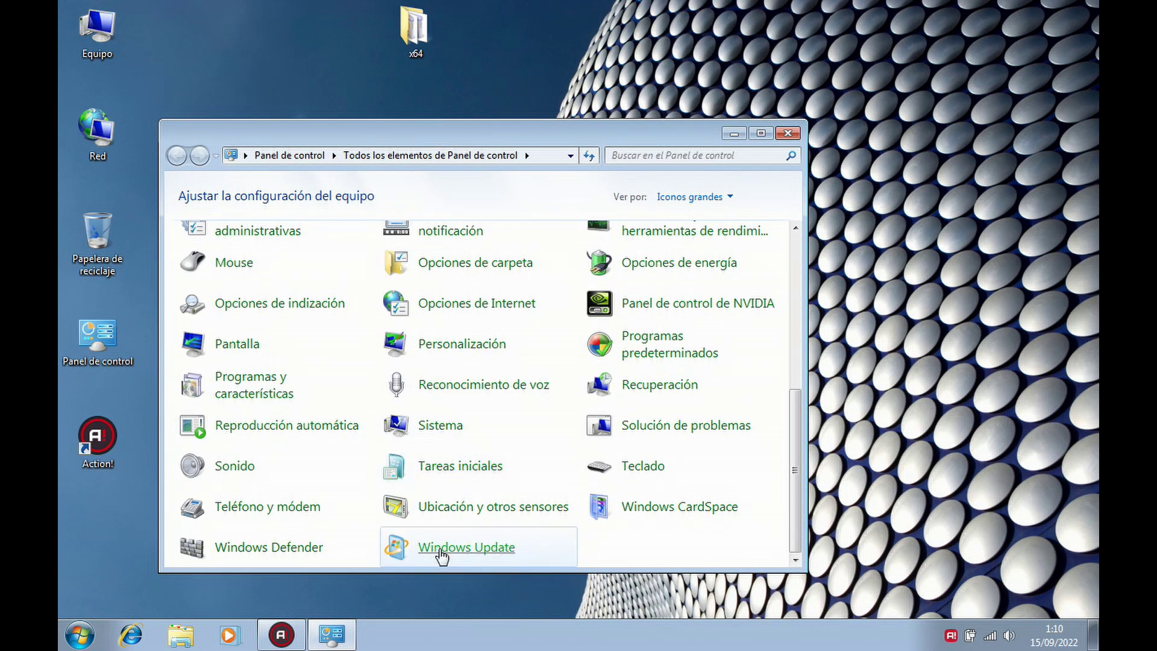
left_click(442, 553)
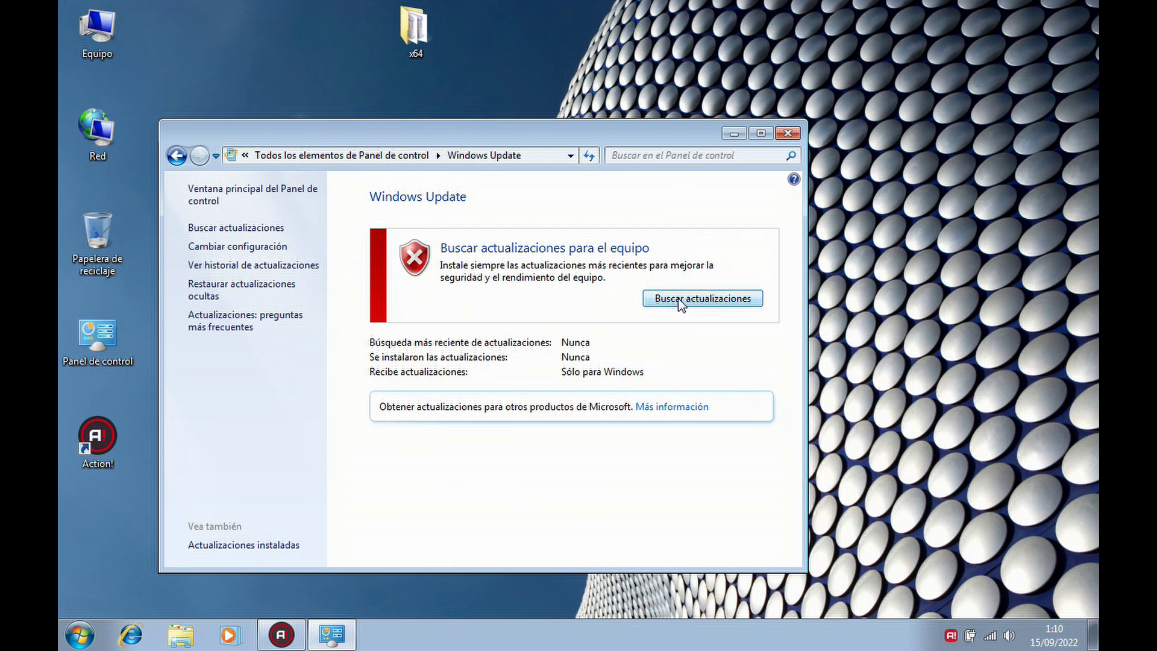
left_click(679, 301)
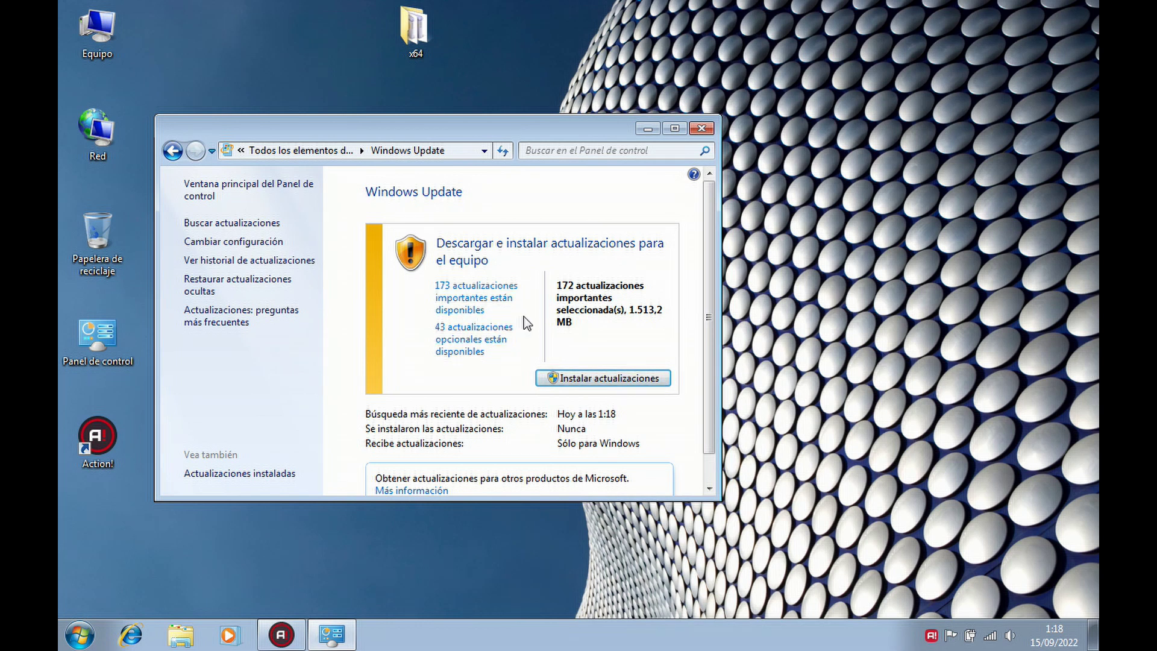
Review the list of available important updates through to its end and return to the Windows Update overview.
left_click(491, 308)
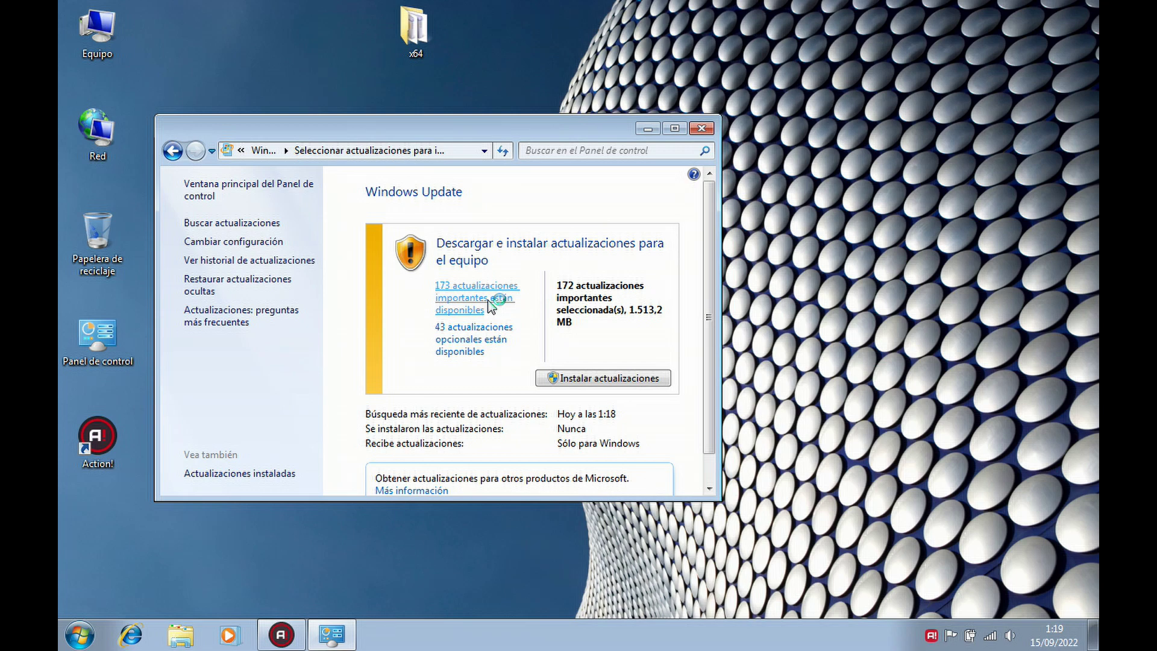
left_click(575, 249)
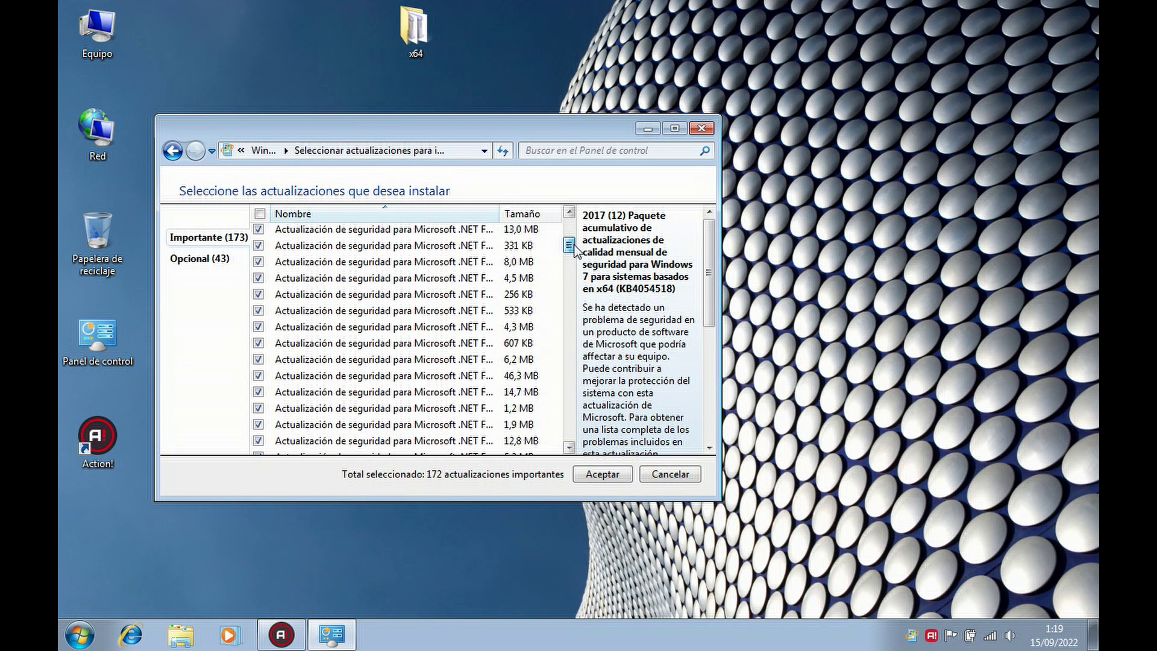
left_click_drag(576, 250, 576, 445)
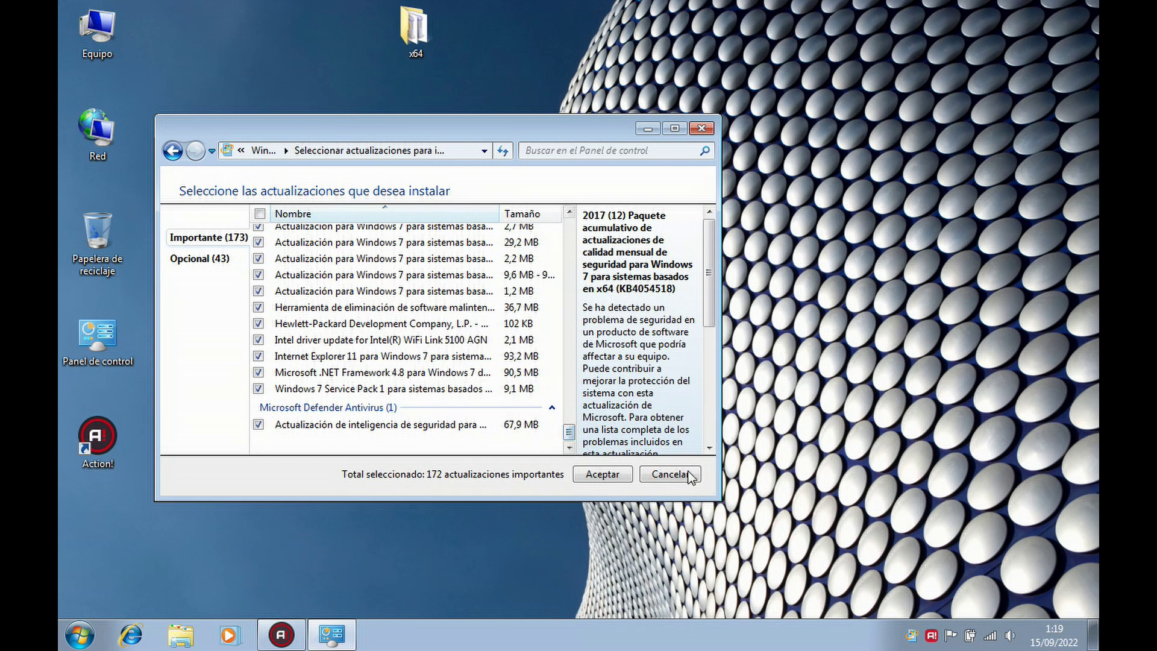
left_click(602, 474)
Review the list of available optional updates and return to the Windows Update overview without changing the selection.
left_click(489, 351)
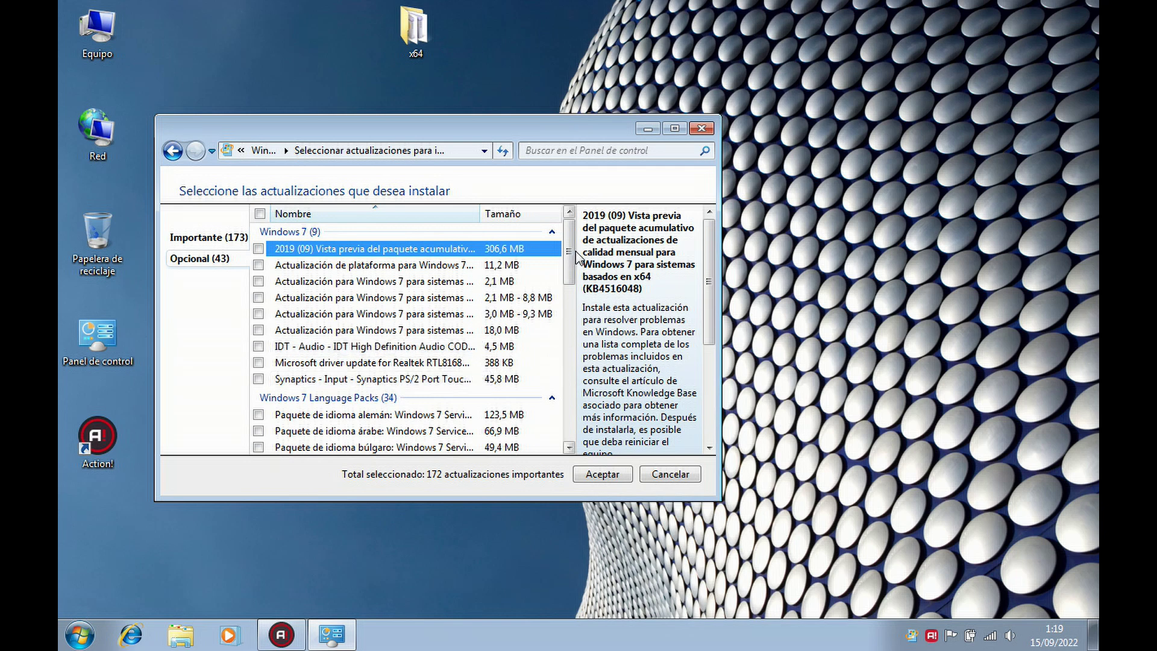
left_click_drag(568, 253, 677, 480)
left_click(677, 481)
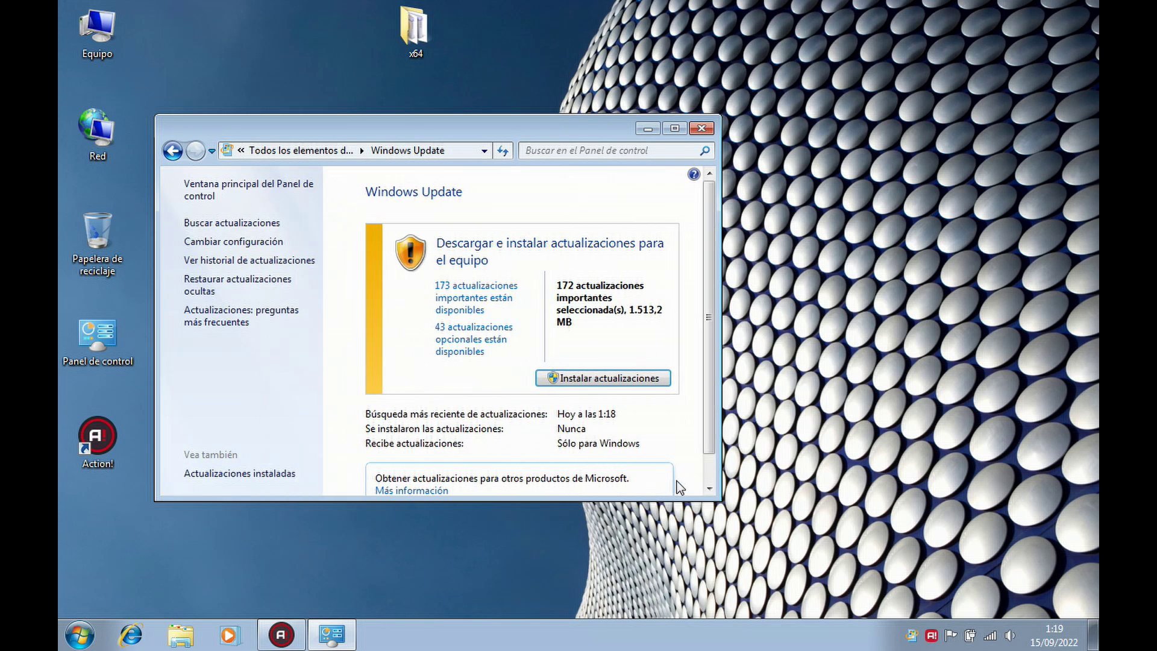
left_click_drag(485, 133, 482, 114)
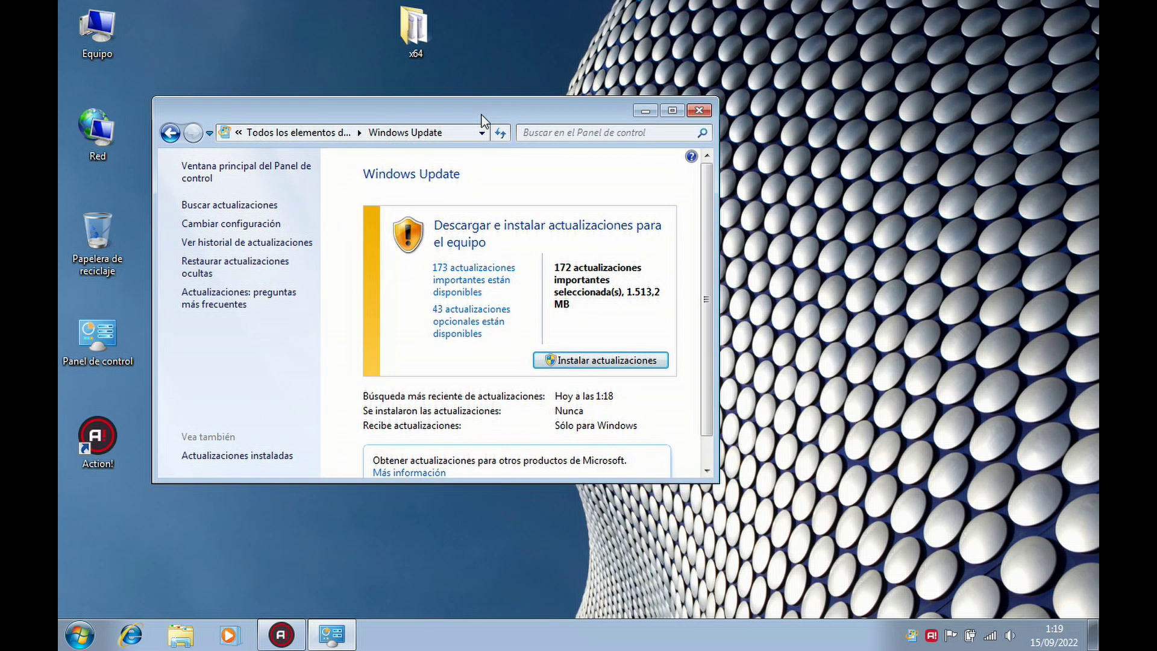